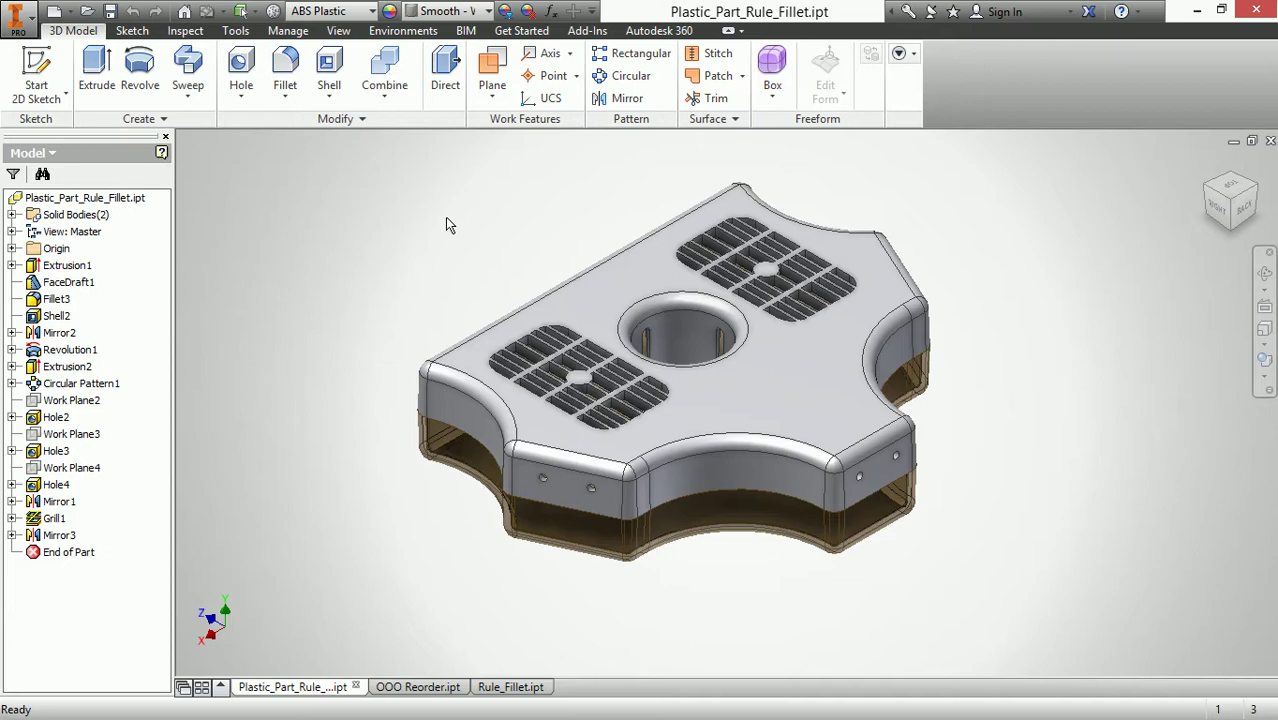
click(285, 70)
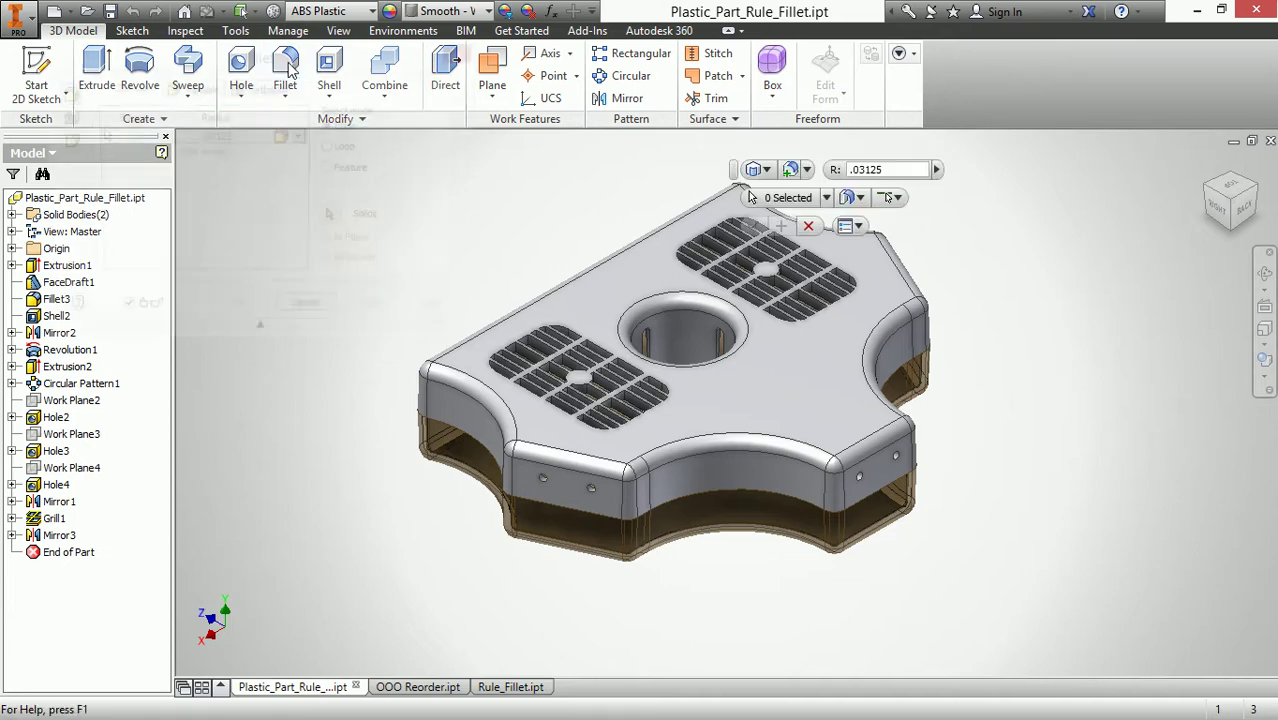
scroll(528, 383, down, 5)
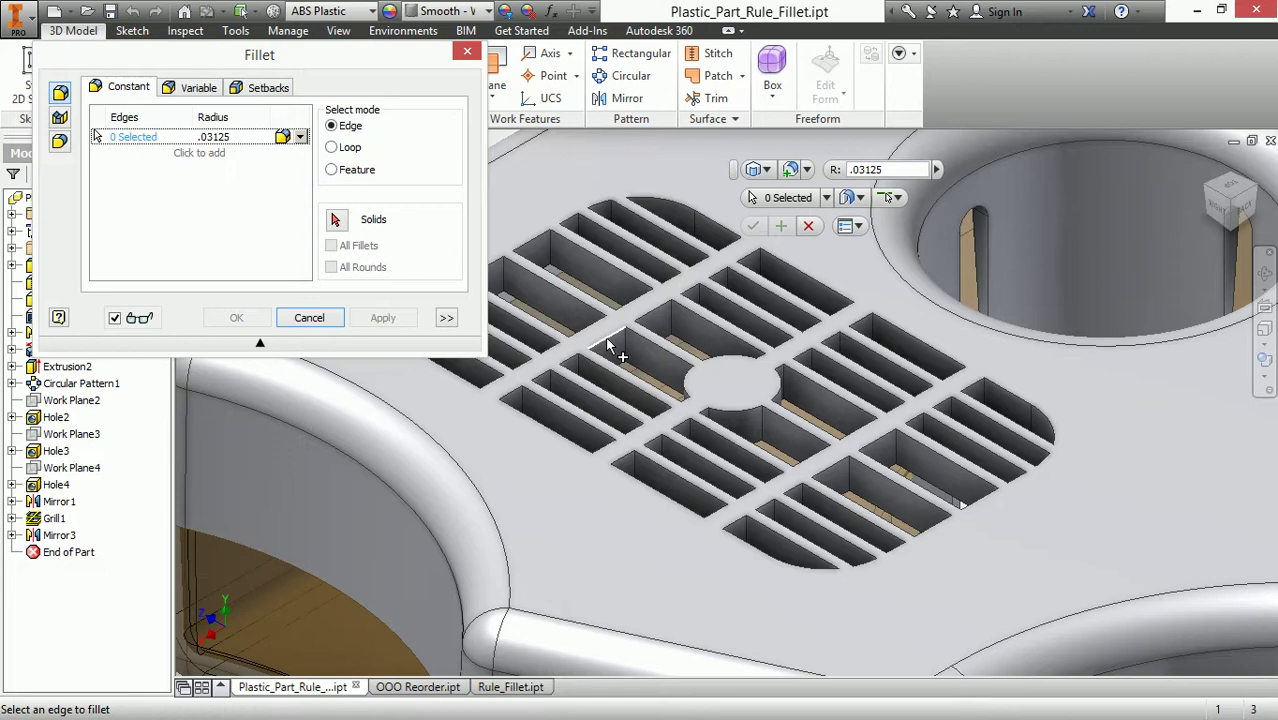
middle_drag(604, 341, 709, 389)
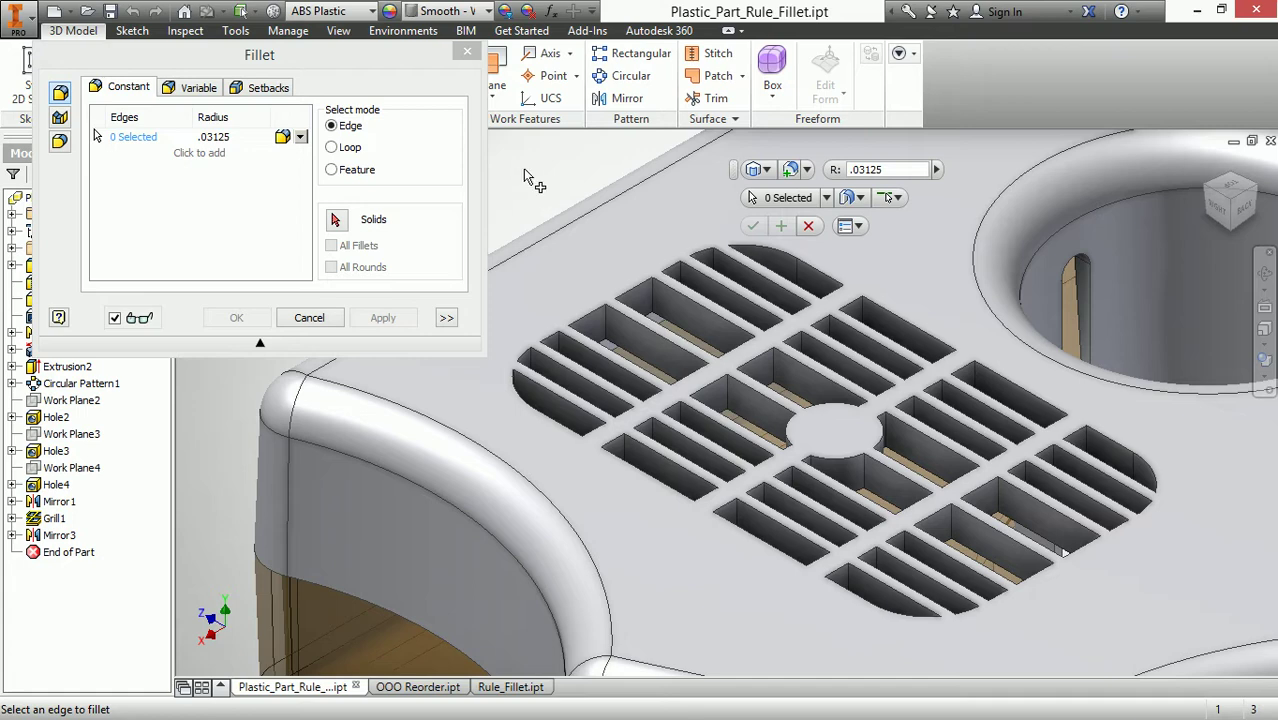
click(335, 171)
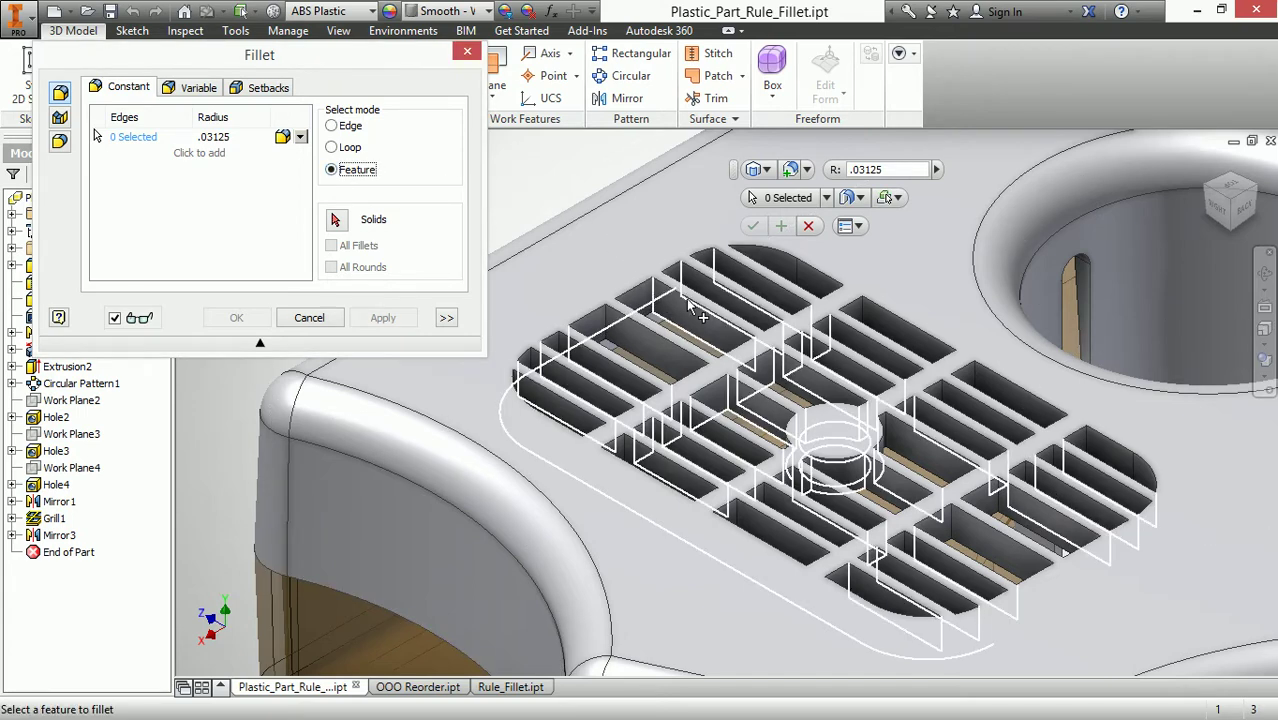
click(740, 305)
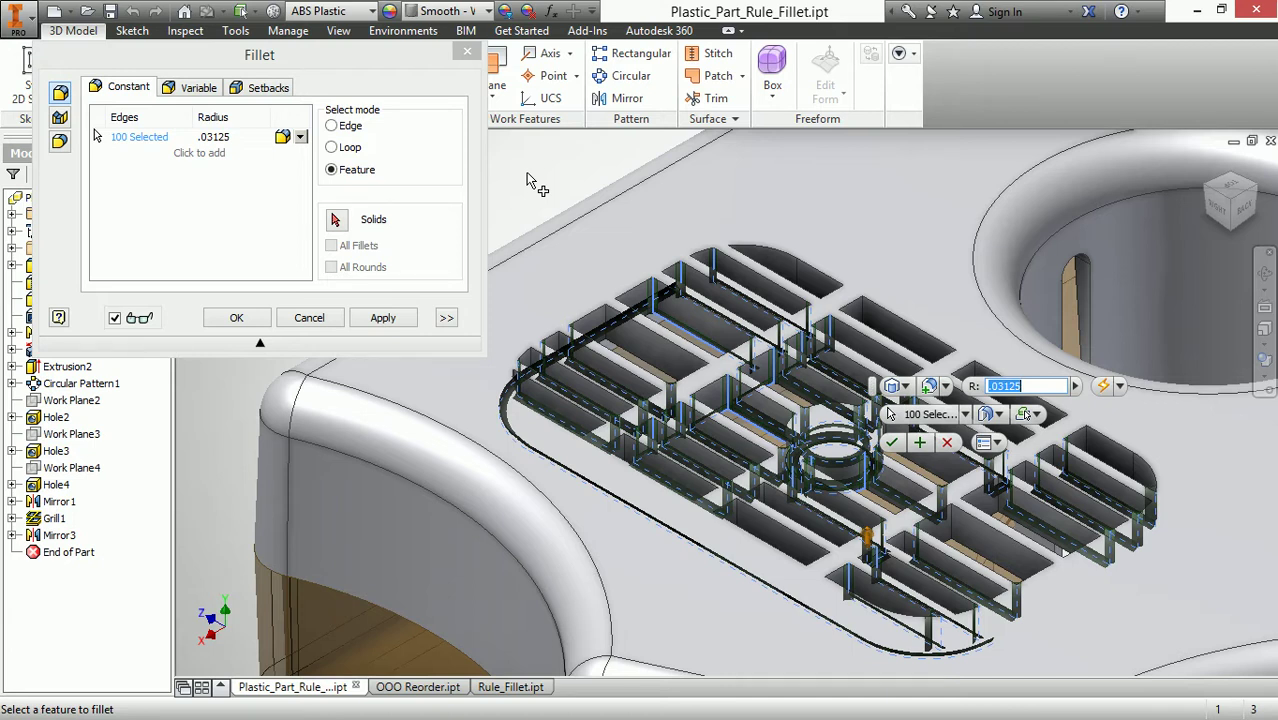
click(338, 149)
click(338, 128)
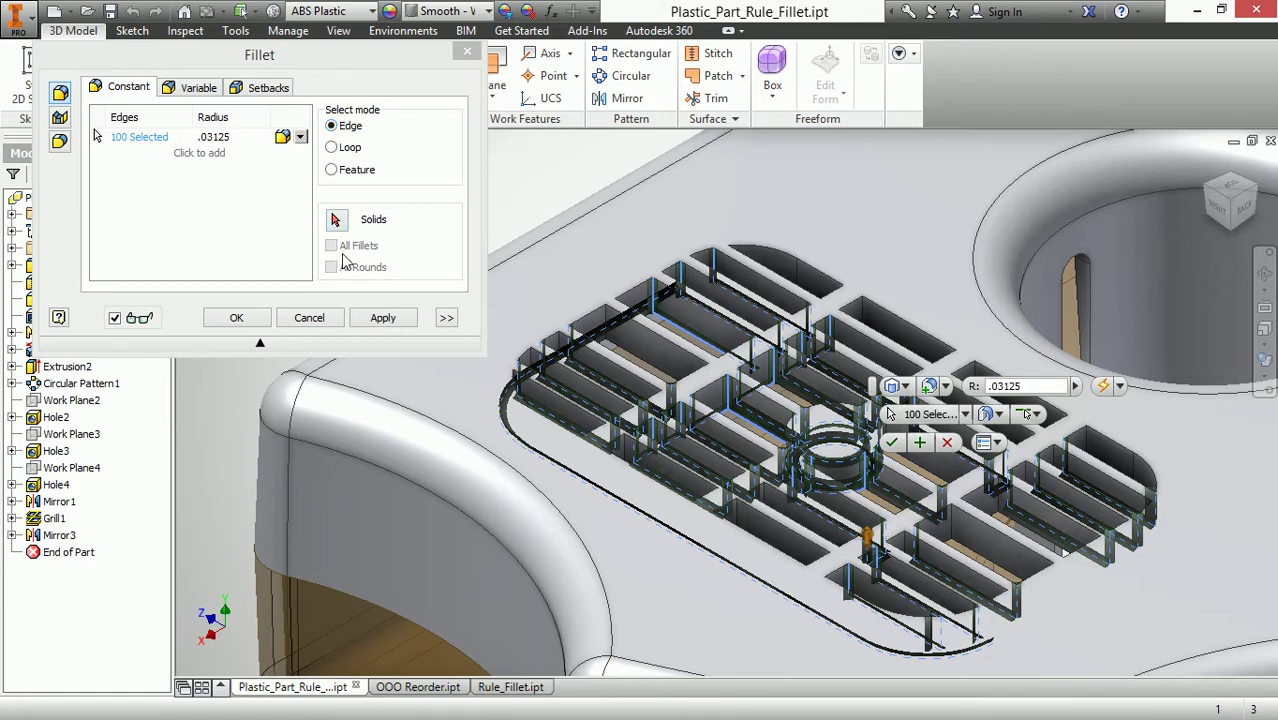
scroll(528, 500, up, 3)
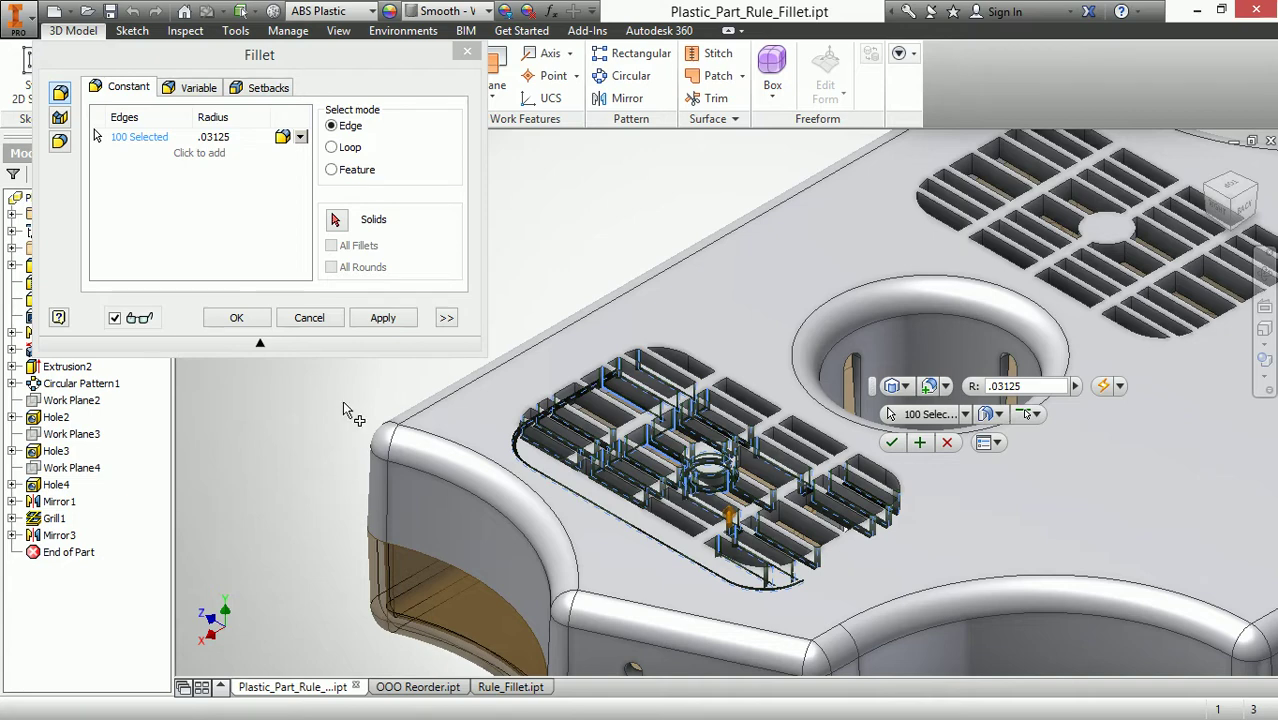
click(311, 319)
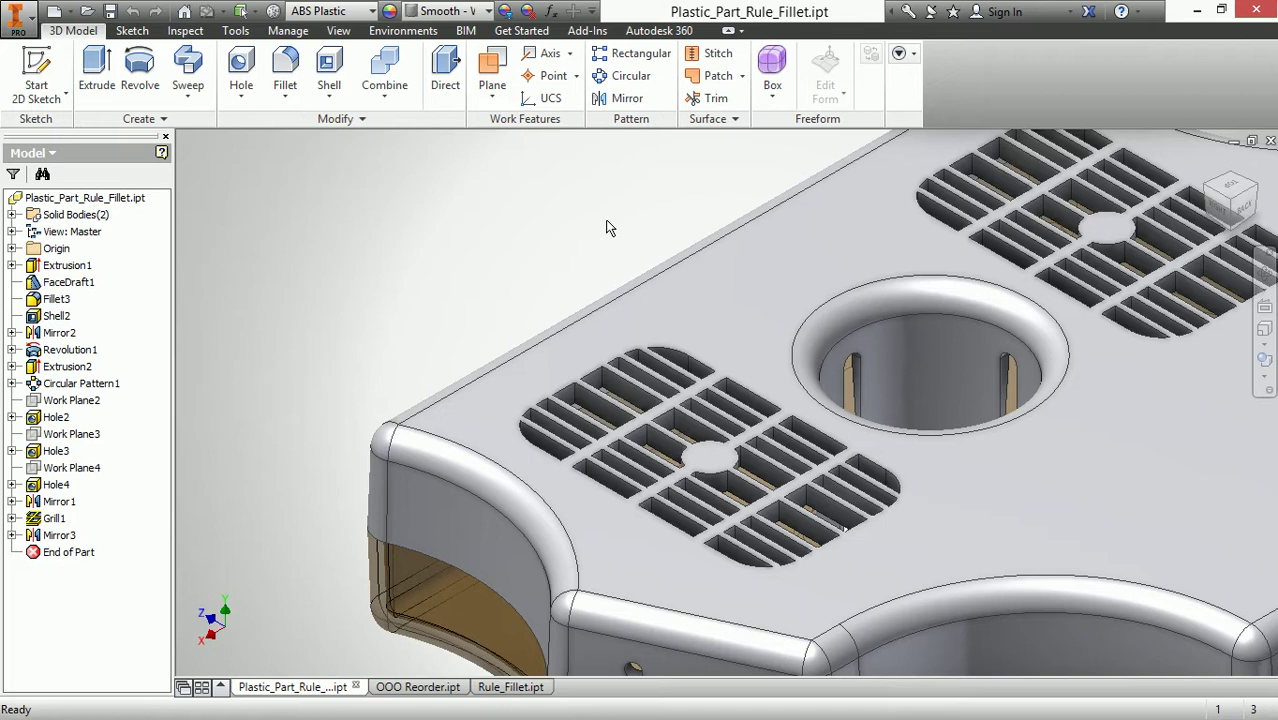
Step: Enable the Plastic Part group of tools for the 3D modelling environment
click(912, 56)
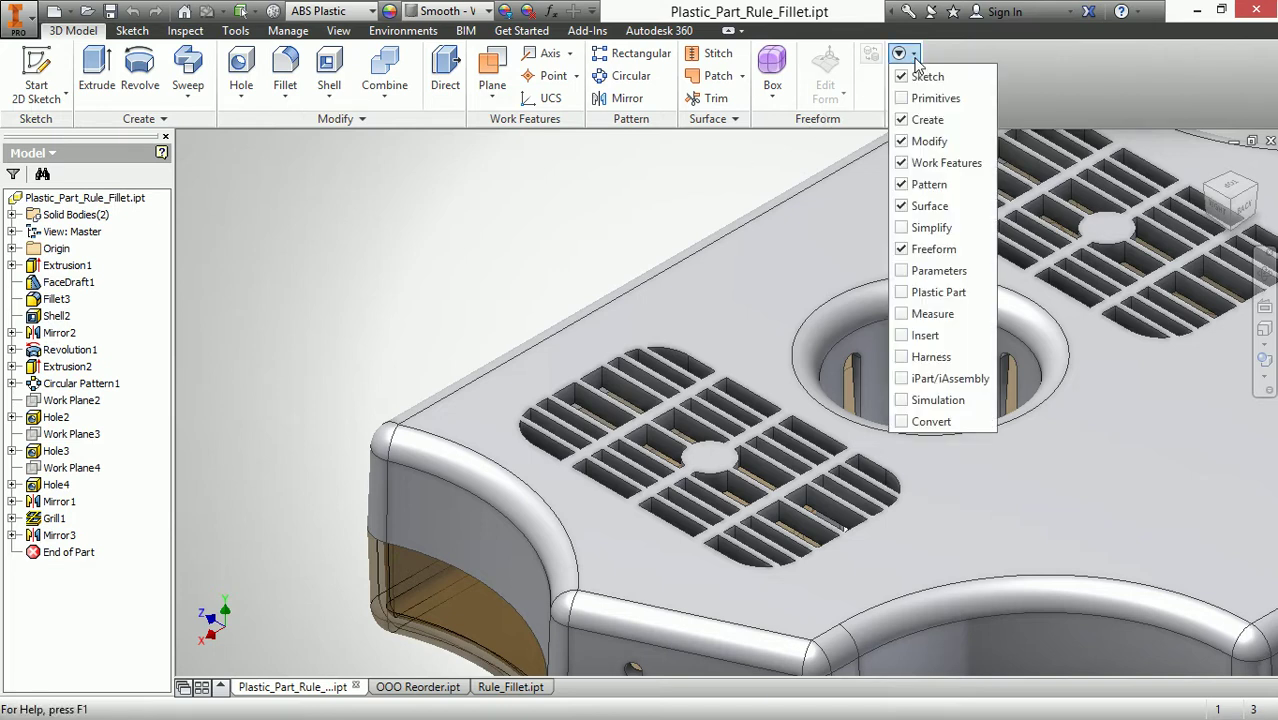
click(903, 292)
click(724, 178)
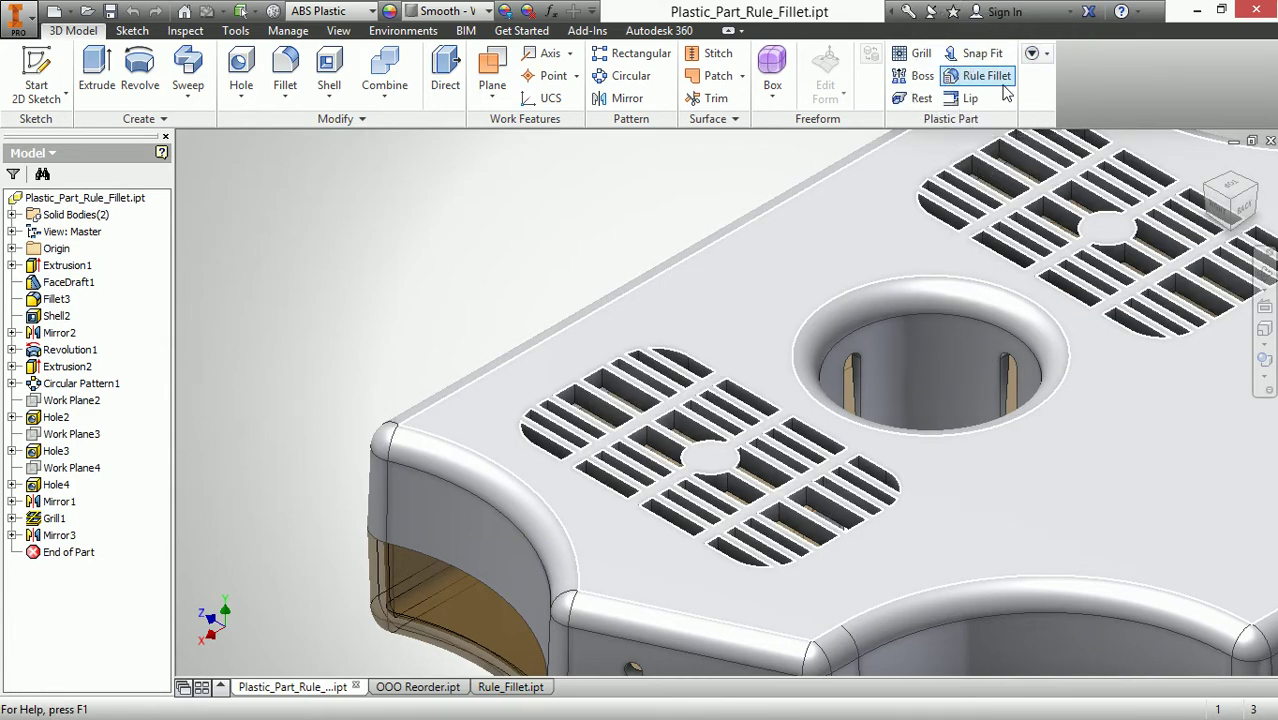
Step: Start a Rule Fillet with Feature as the source and select the nearer grill as the source feature
click(1002, 89)
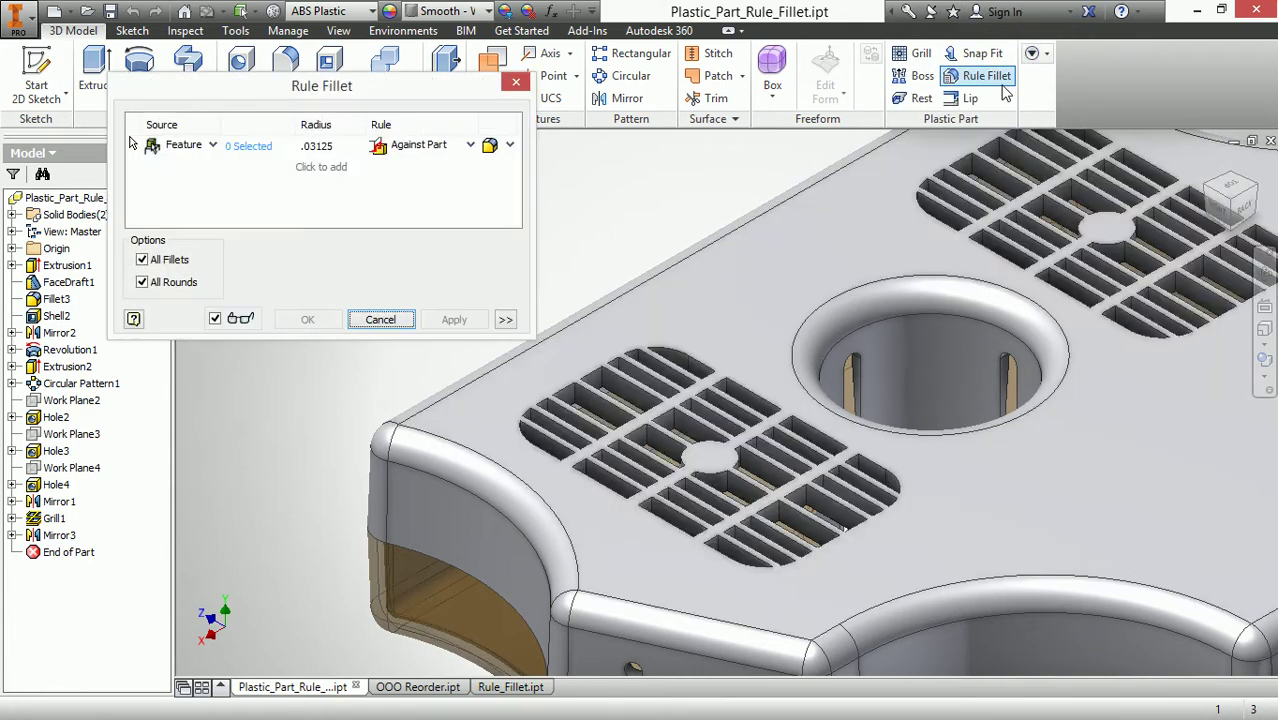
click(213, 146)
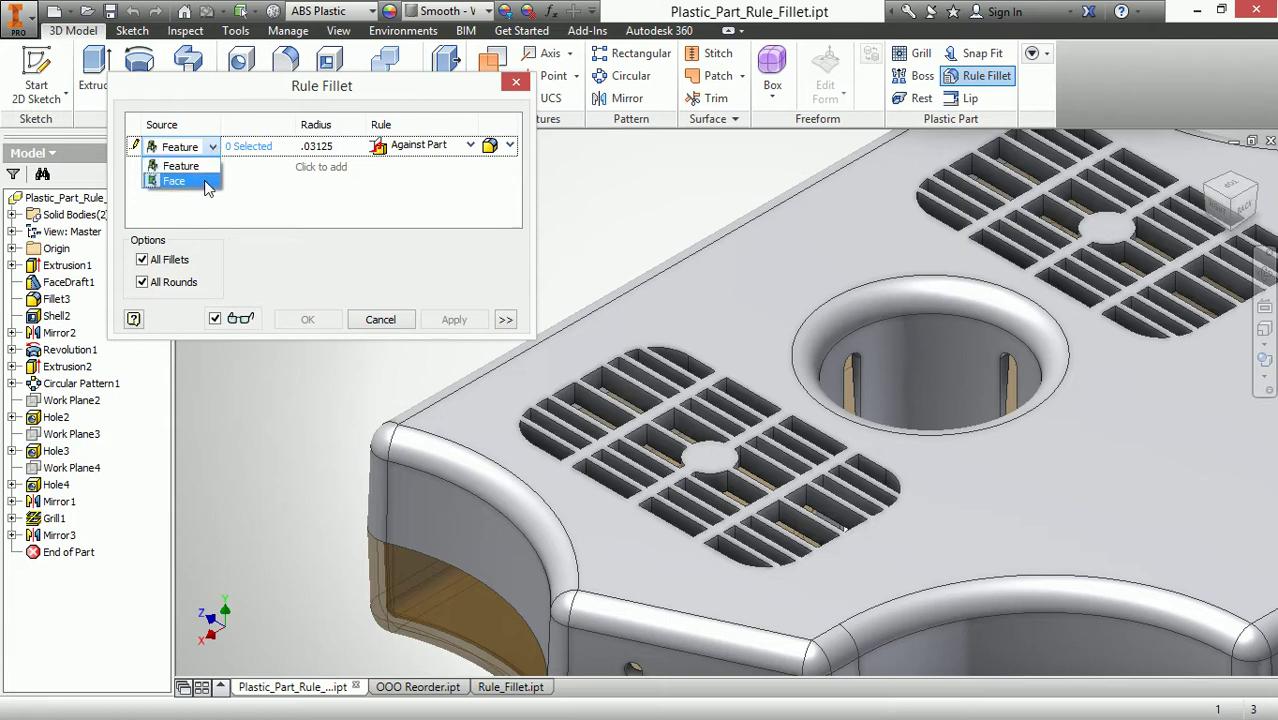
click(185, 166)
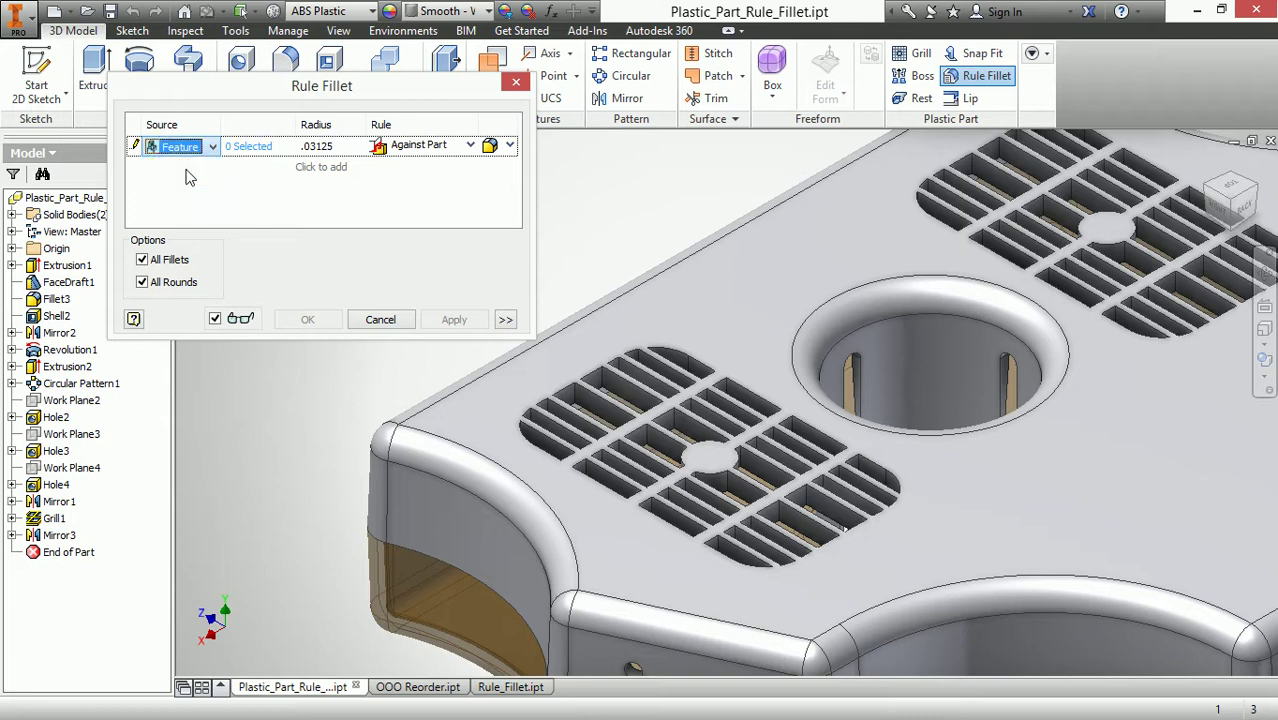
click(134, 151)
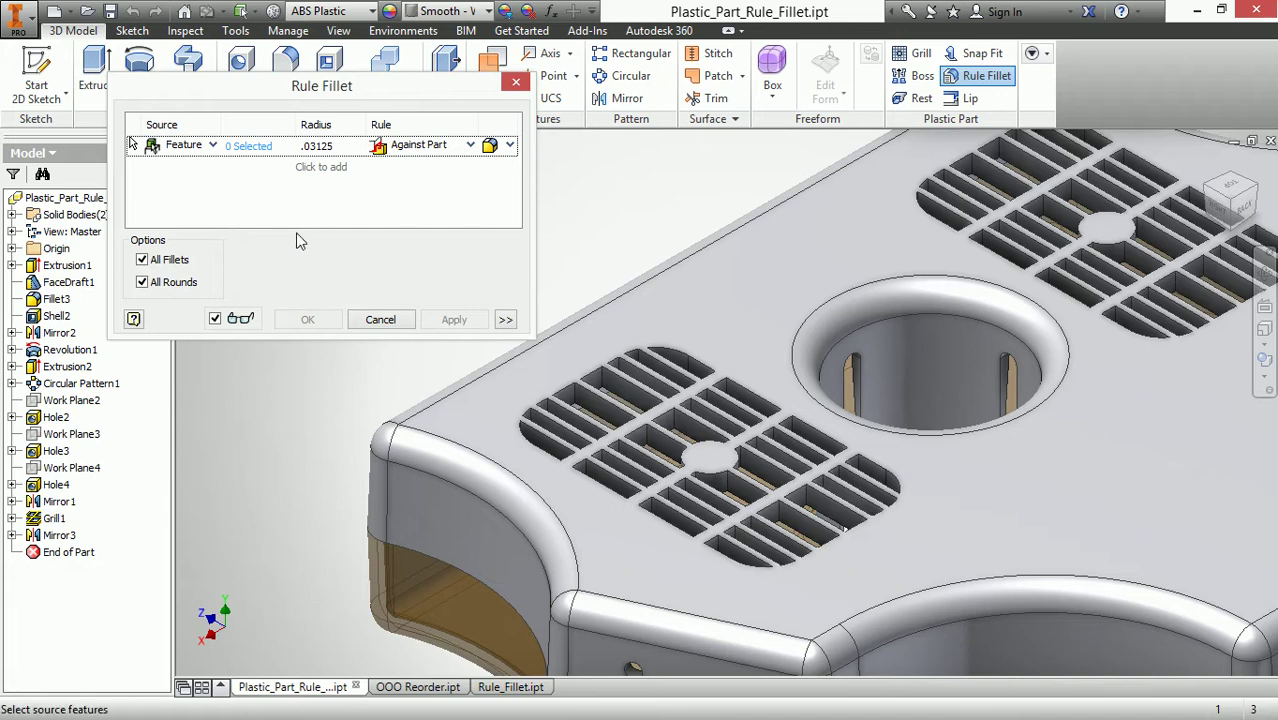
click(640, 396)
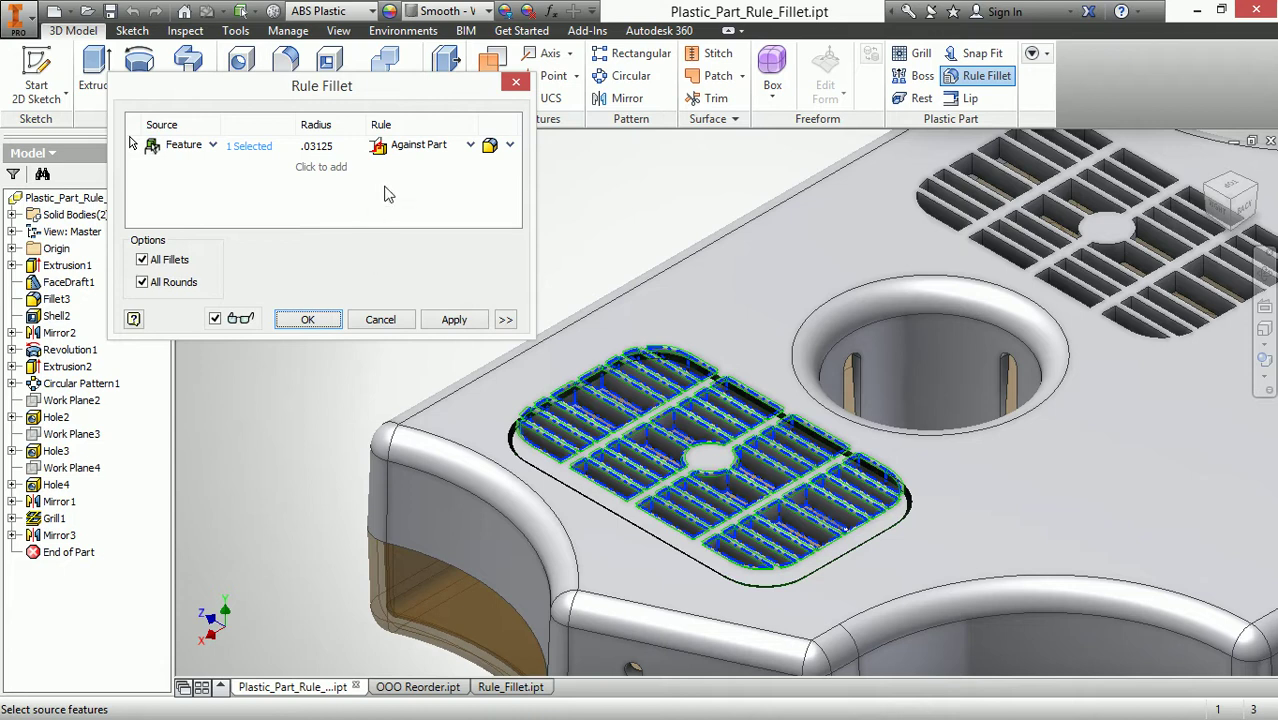
Step: Try the Against Features and Free Edges rules on the selected grill and settle on All Edges
click(470, 146)
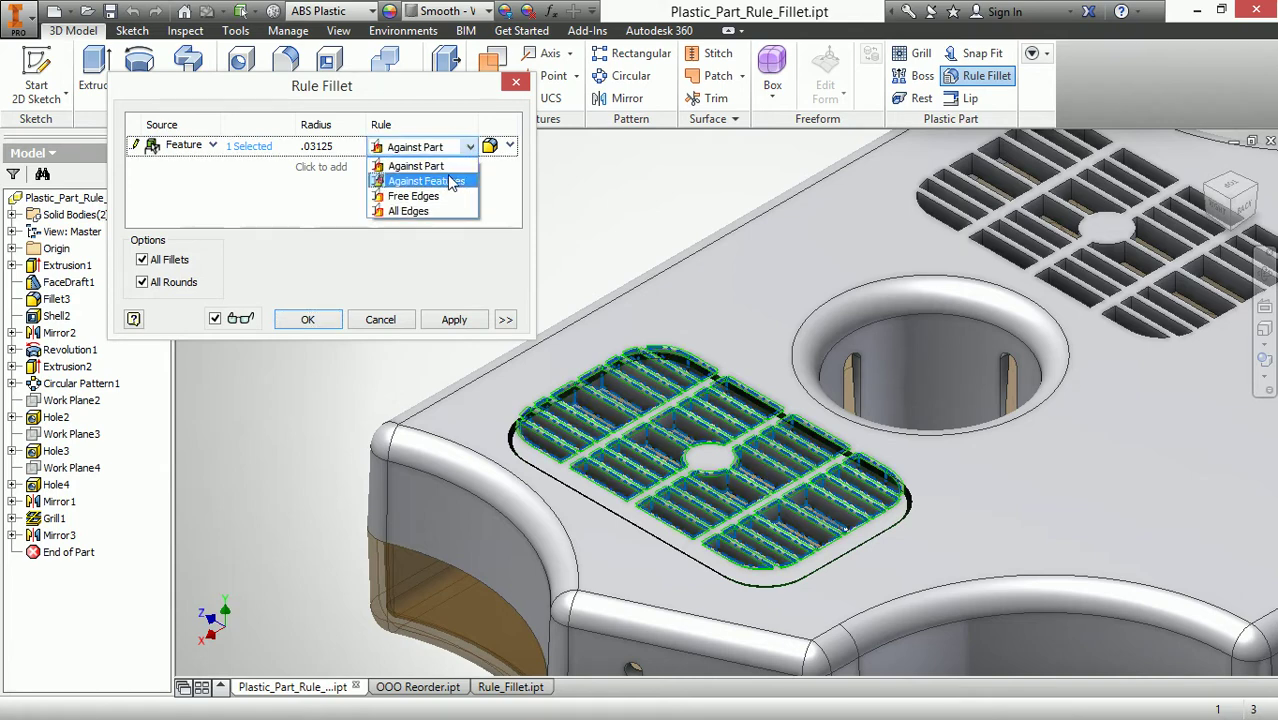
click(450, 182)
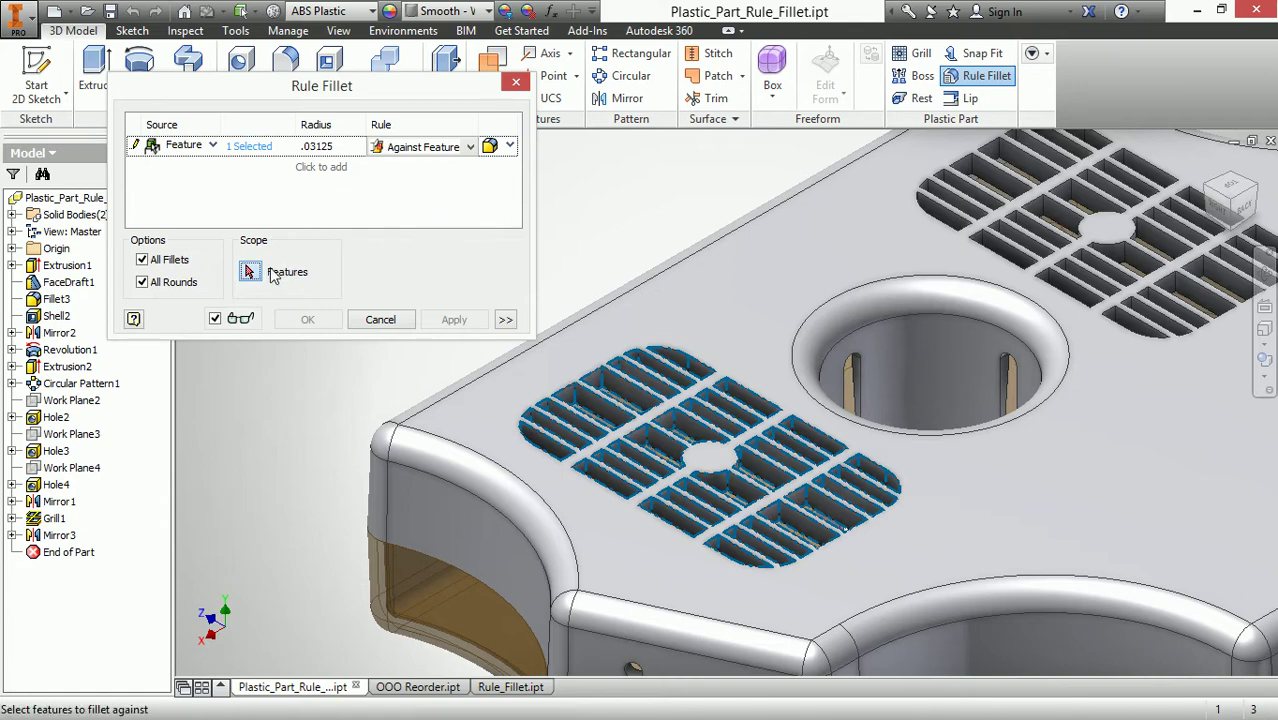
click(470, 147)
click(430, 196)
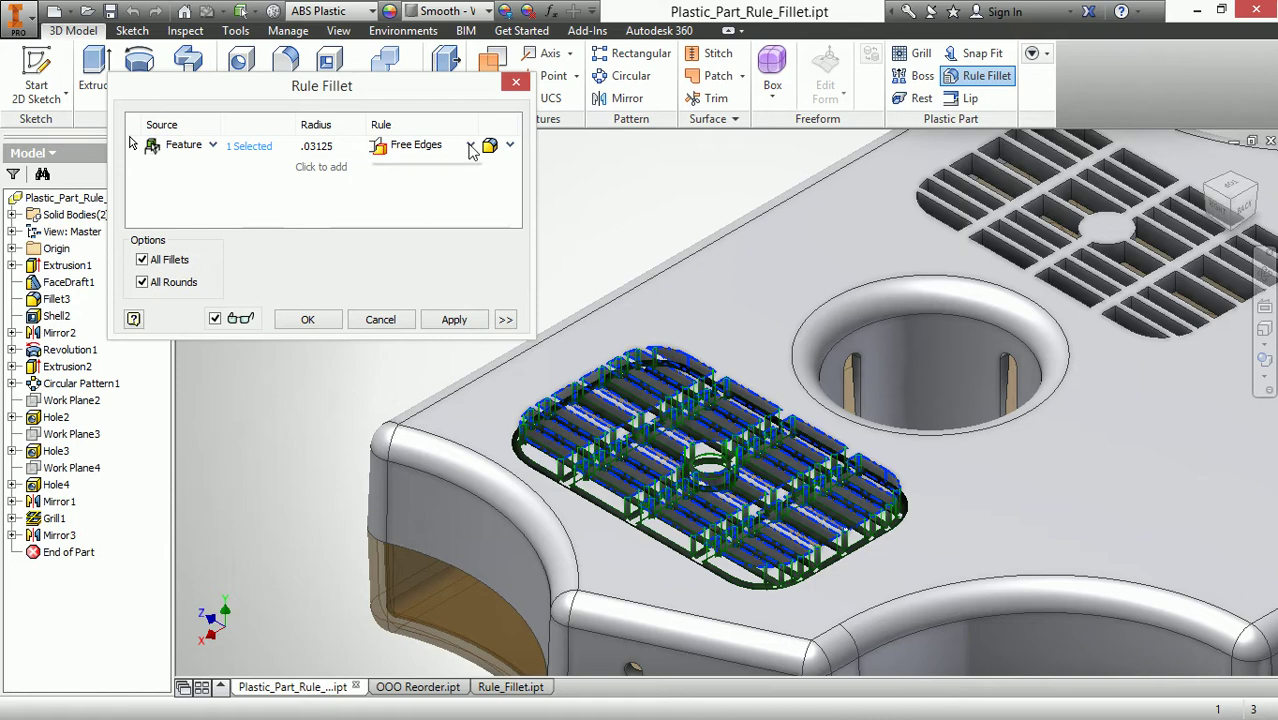
click(470, 145)
click(430, 208)
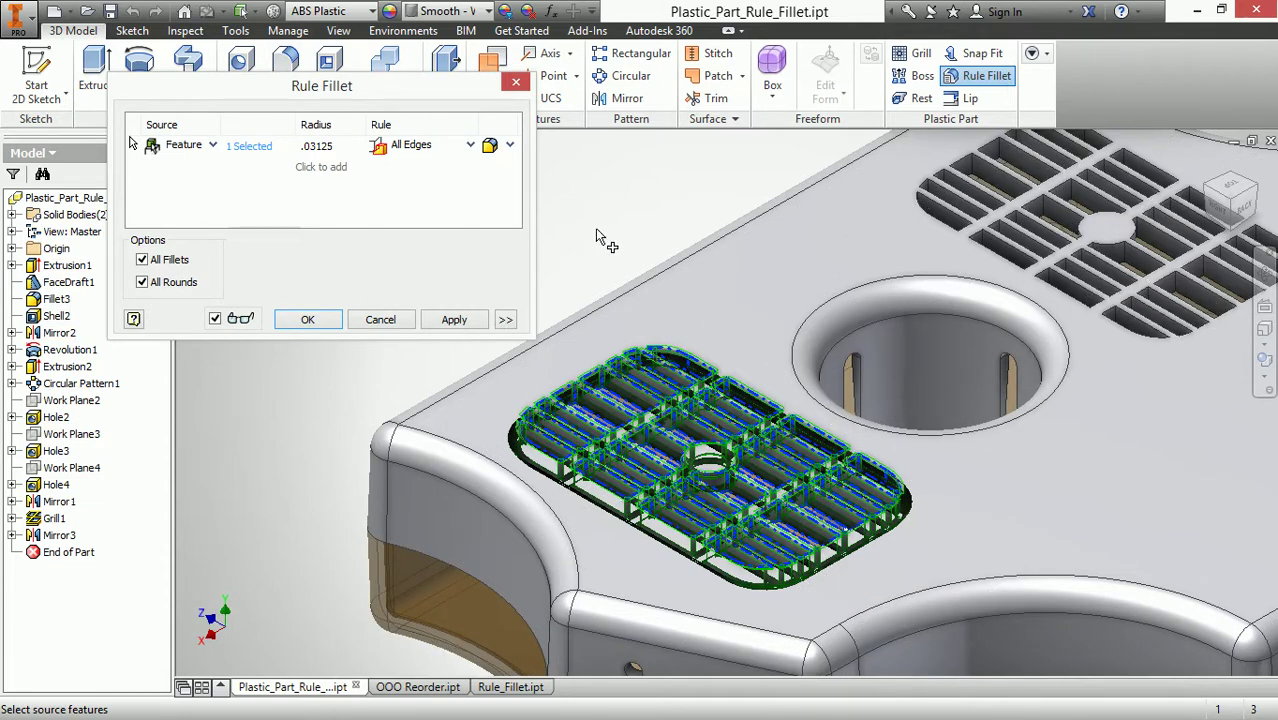
Step: Try the Smooth (G2) fillet type and switching All Fillets and All Rounds off and on for the grill
click(511, 149)
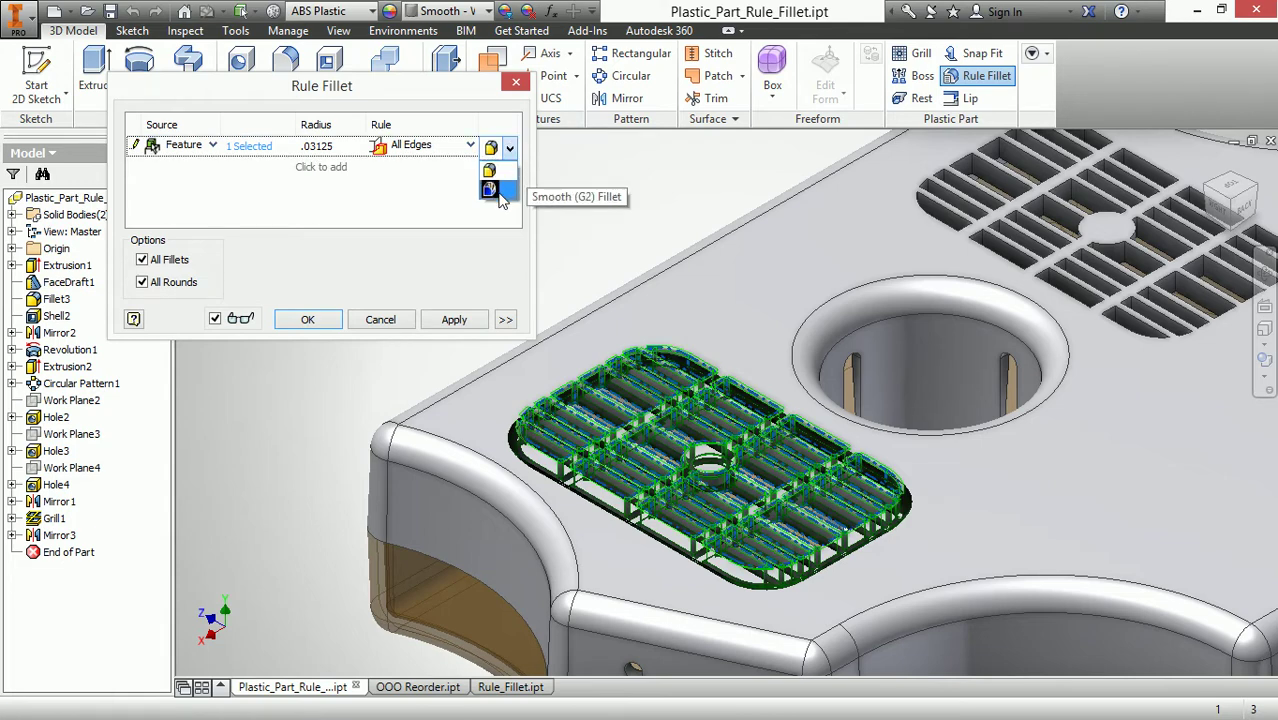
click(431, 206)
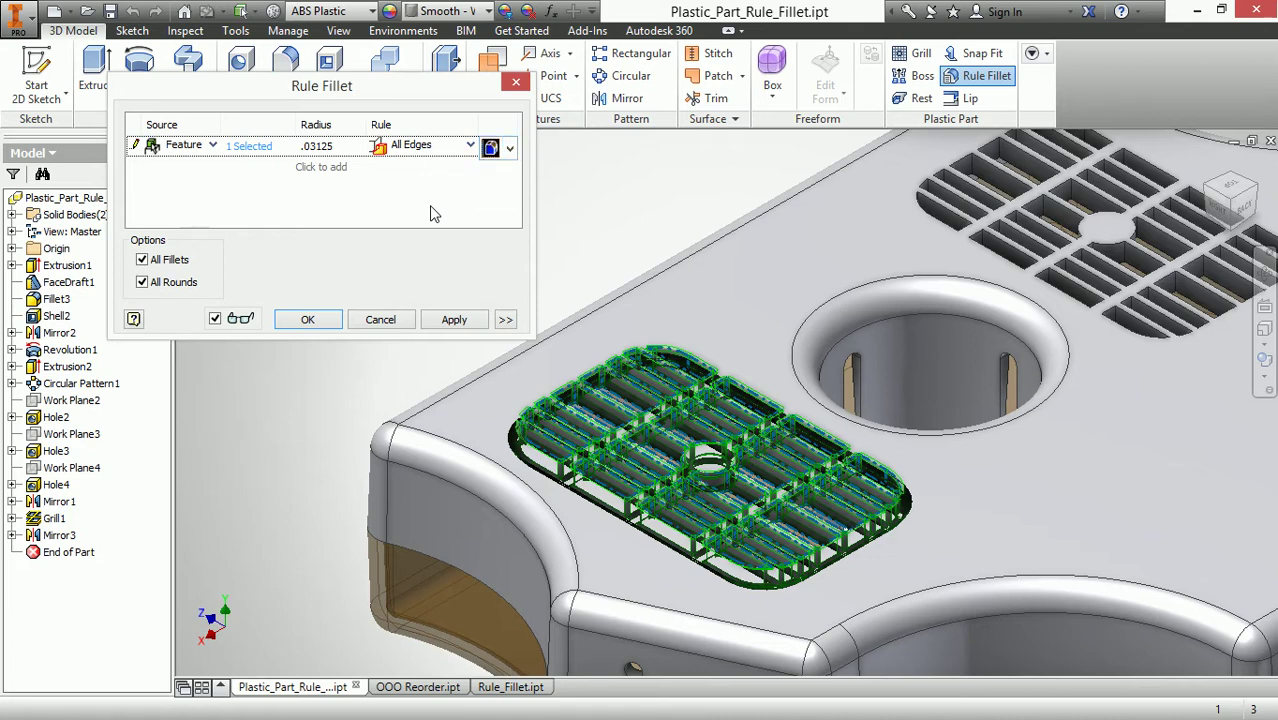
click(143, 260)
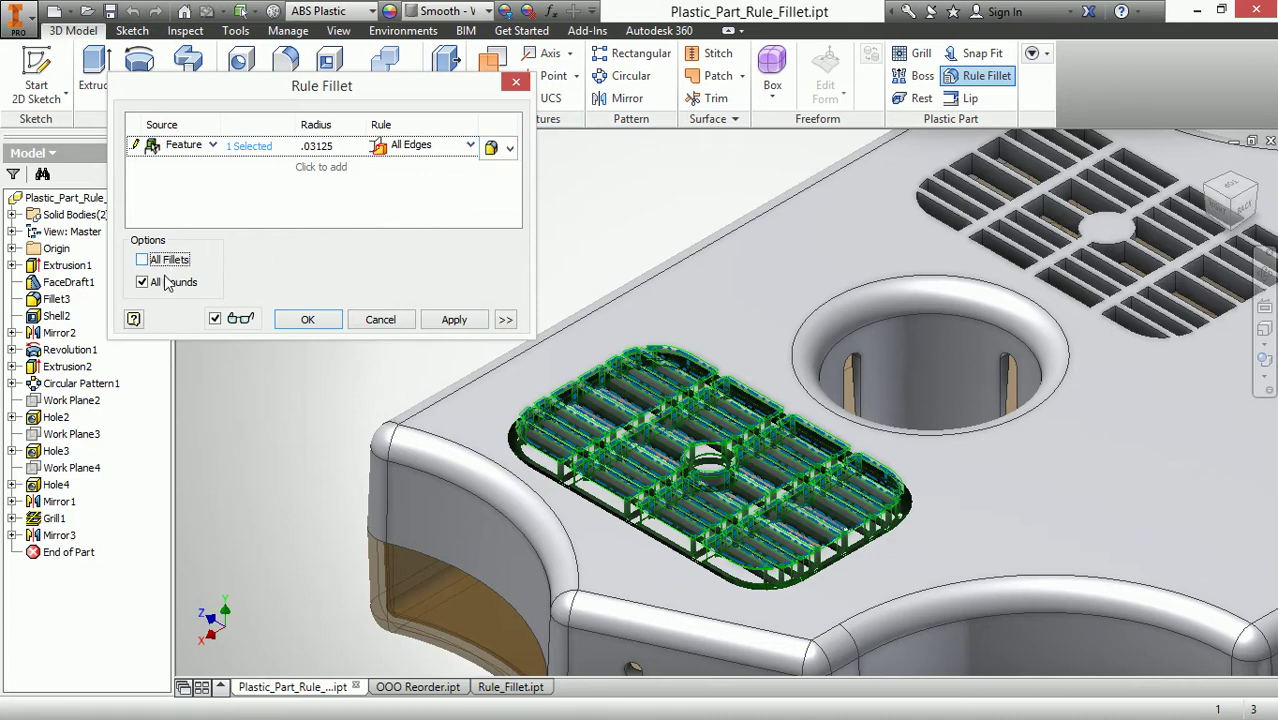
click(167, 285)
click(170, 260)
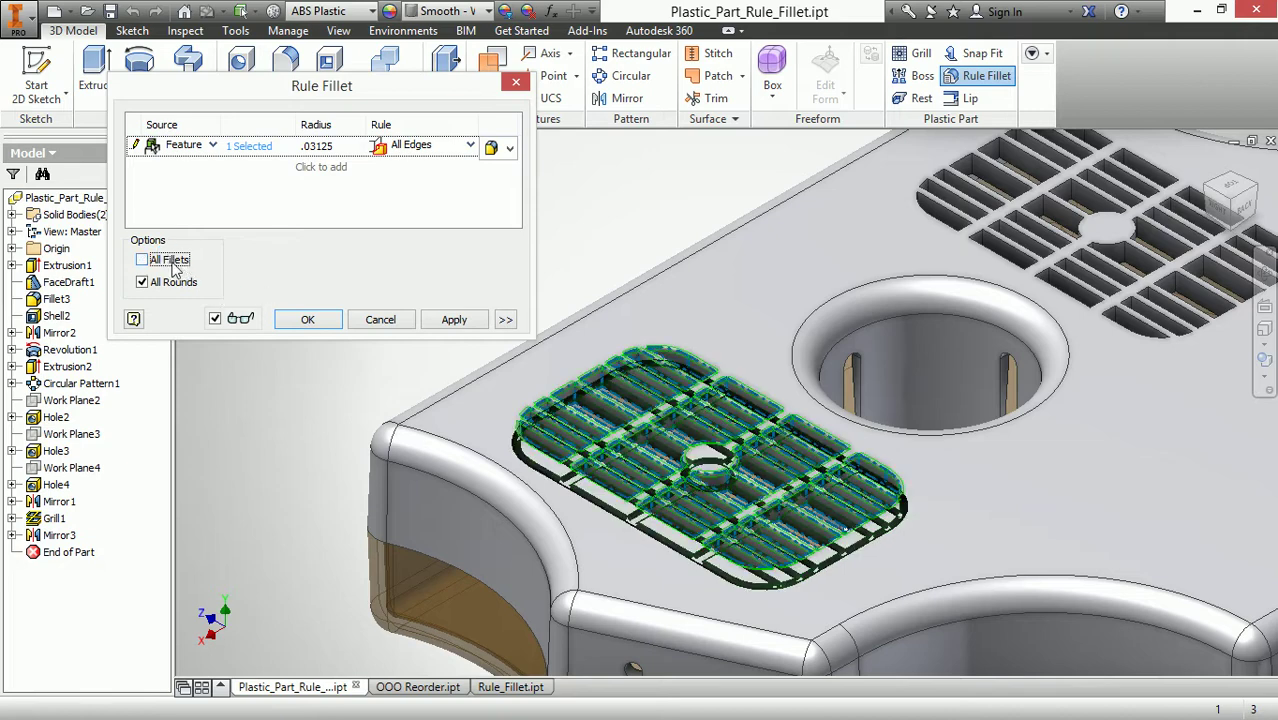
click(172, 262)
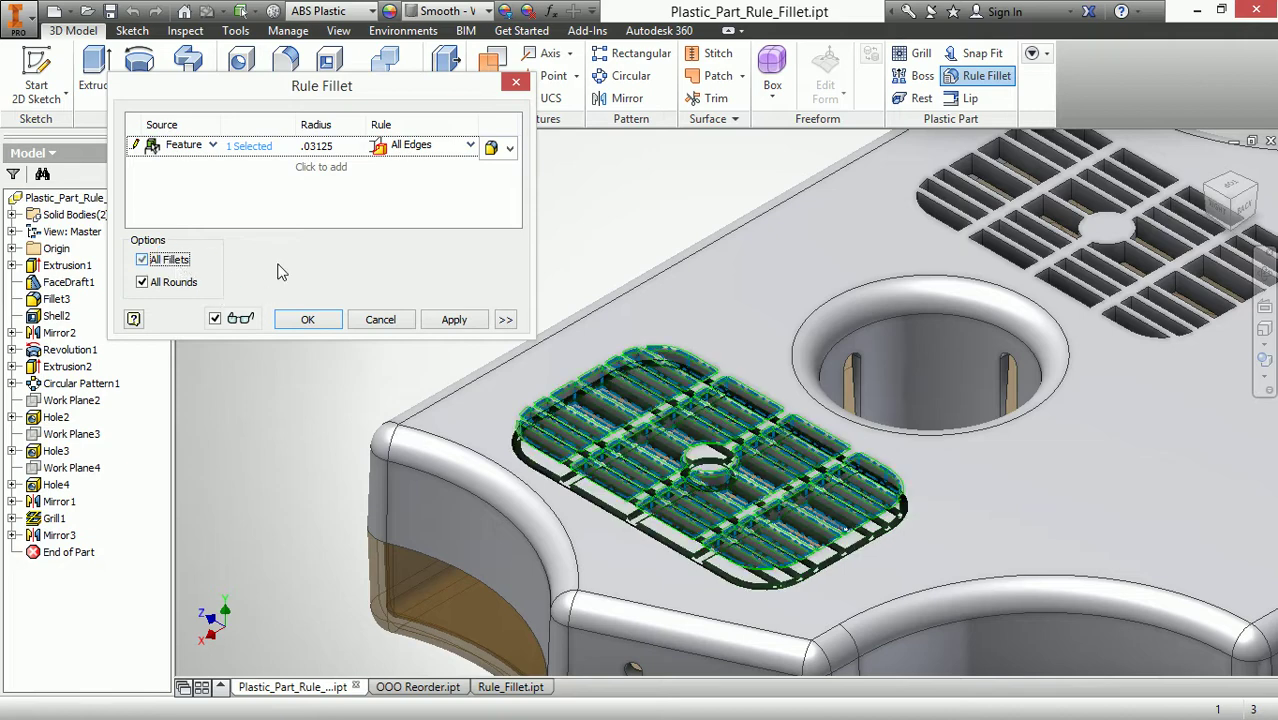
Step: Review the additional edge and exclusion options and create the rule fillet on all grill edges with a .03125 in radius
click(506, 320)
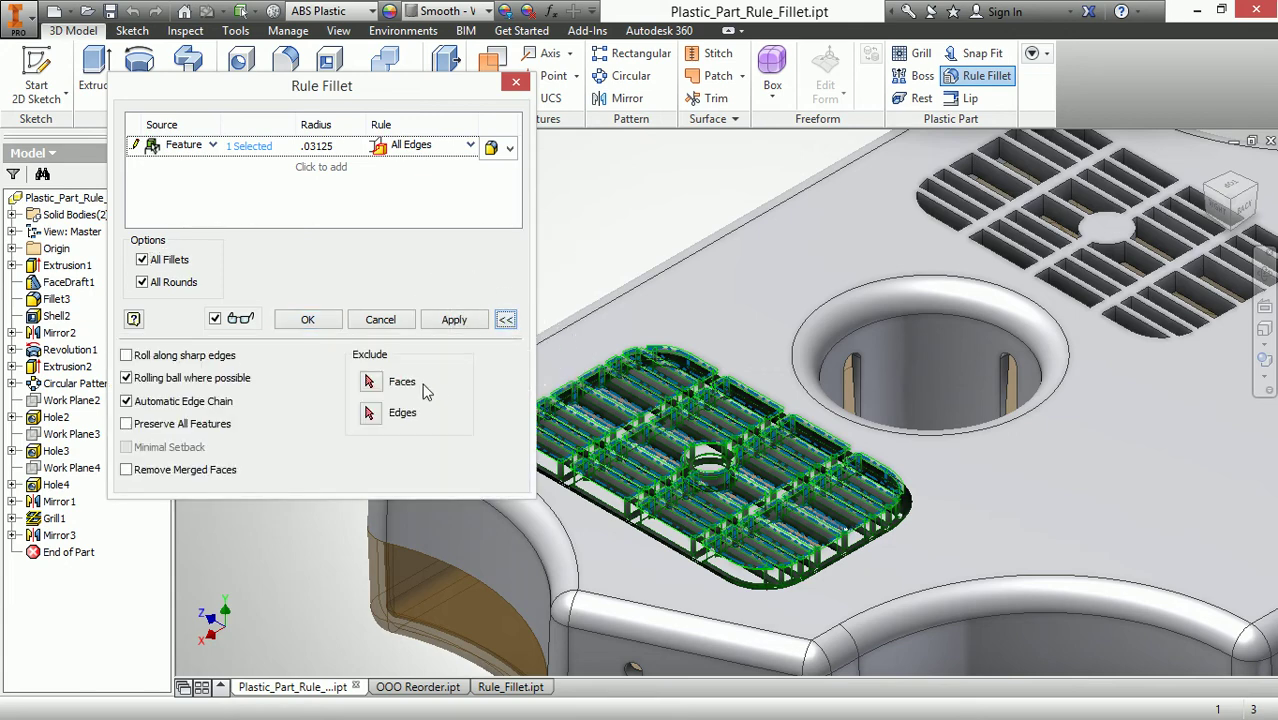
click(416, 414)
click(505, 320)
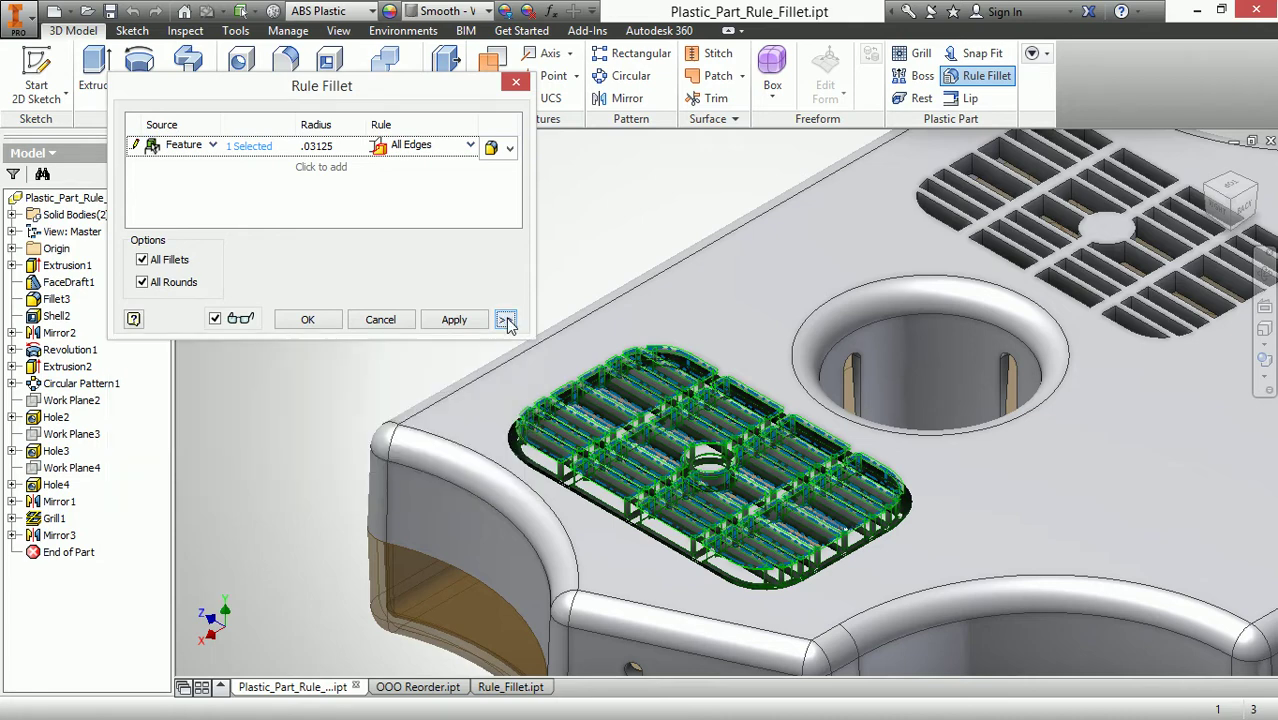
click(308, 320)
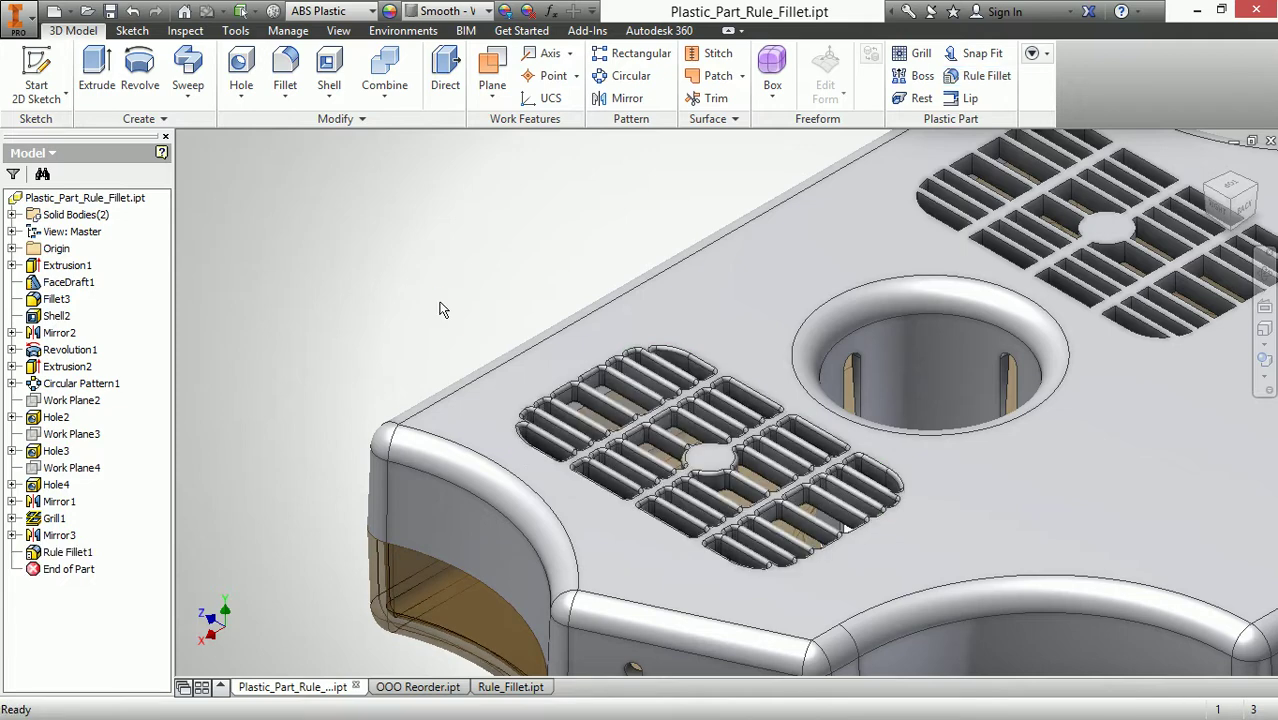
Step: Edit the grill's rule fillet and change its rule to Free Edges
scroll(465, 319, down, 3)
middle_drag(535, 353, 369, 182)
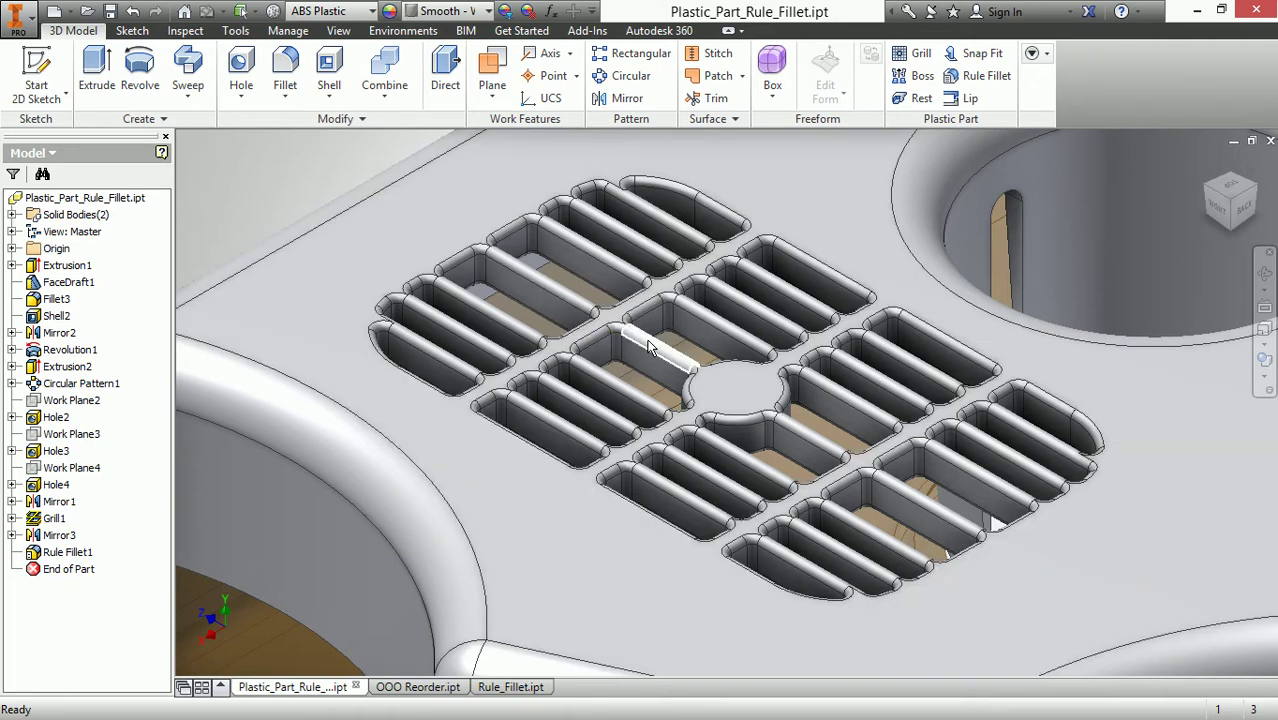
scroll(700, 336, up, 3)
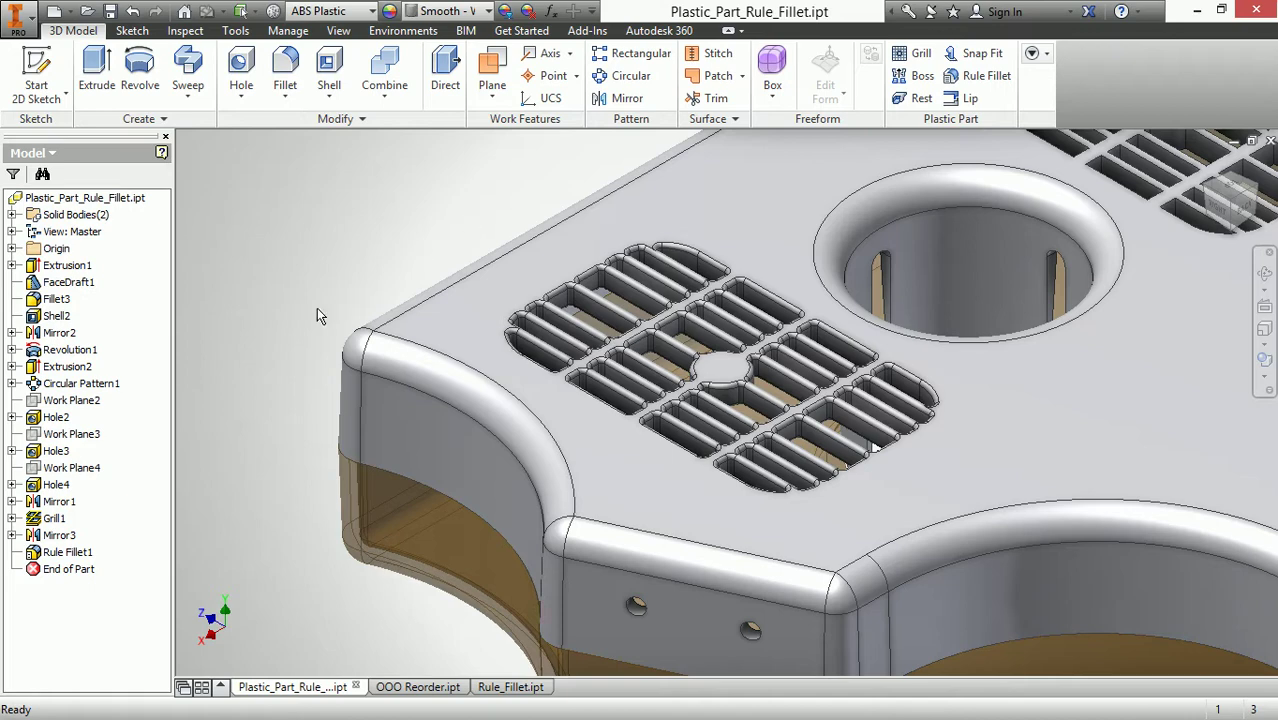
double_click(70, 551)
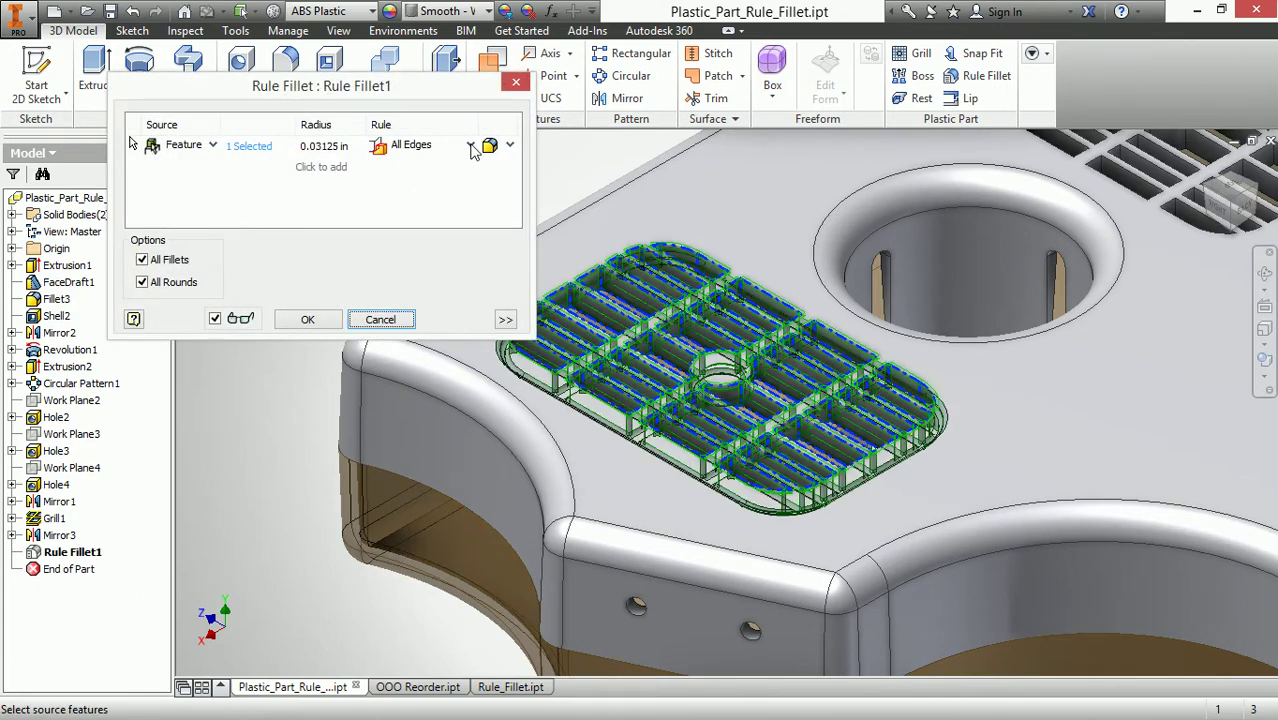
click(472, 147)
click(440, 197)
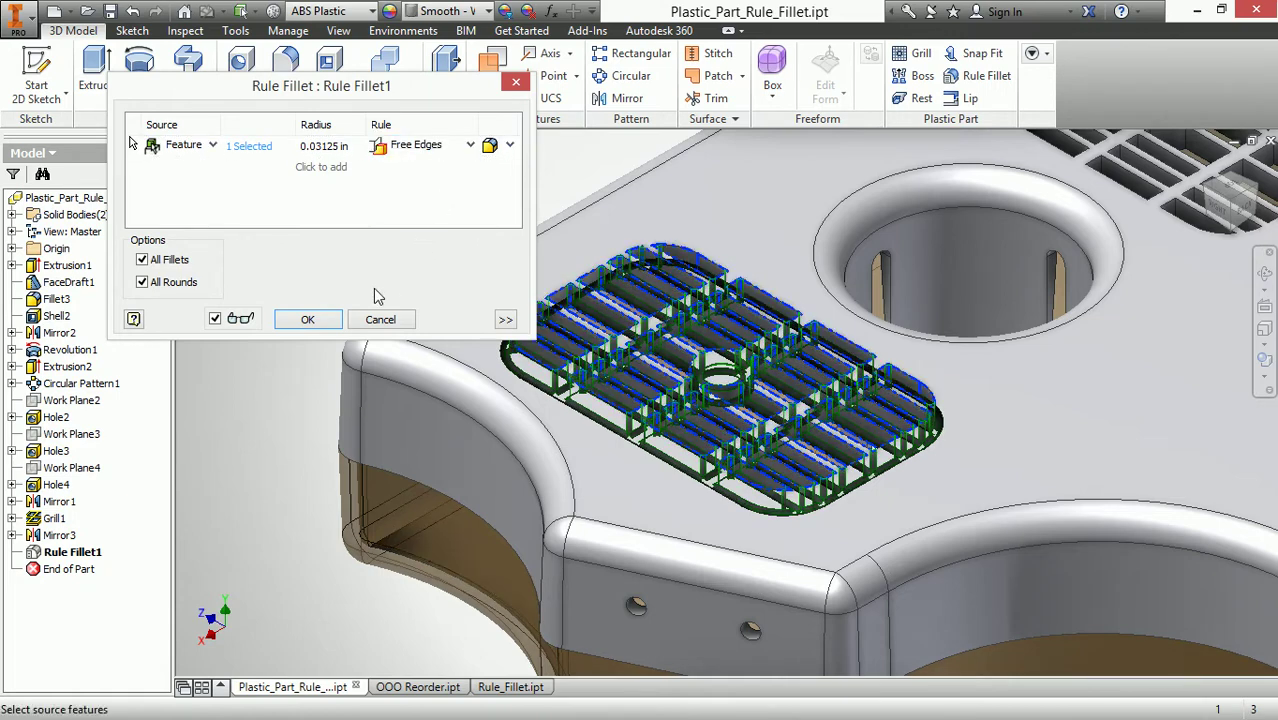
click(308, 319)
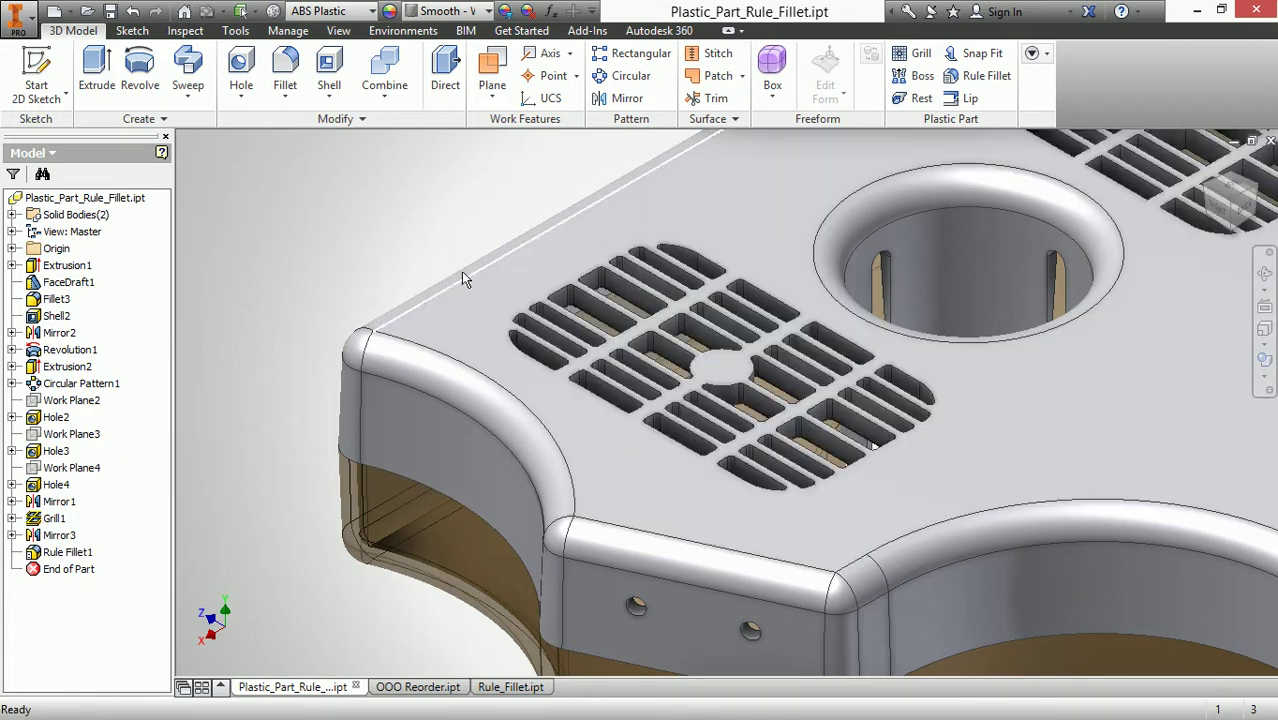
Step: Examine the vertical corner fillets inside the grill slots by selecting individual corner faces
scroll(312, 289, down, 1)
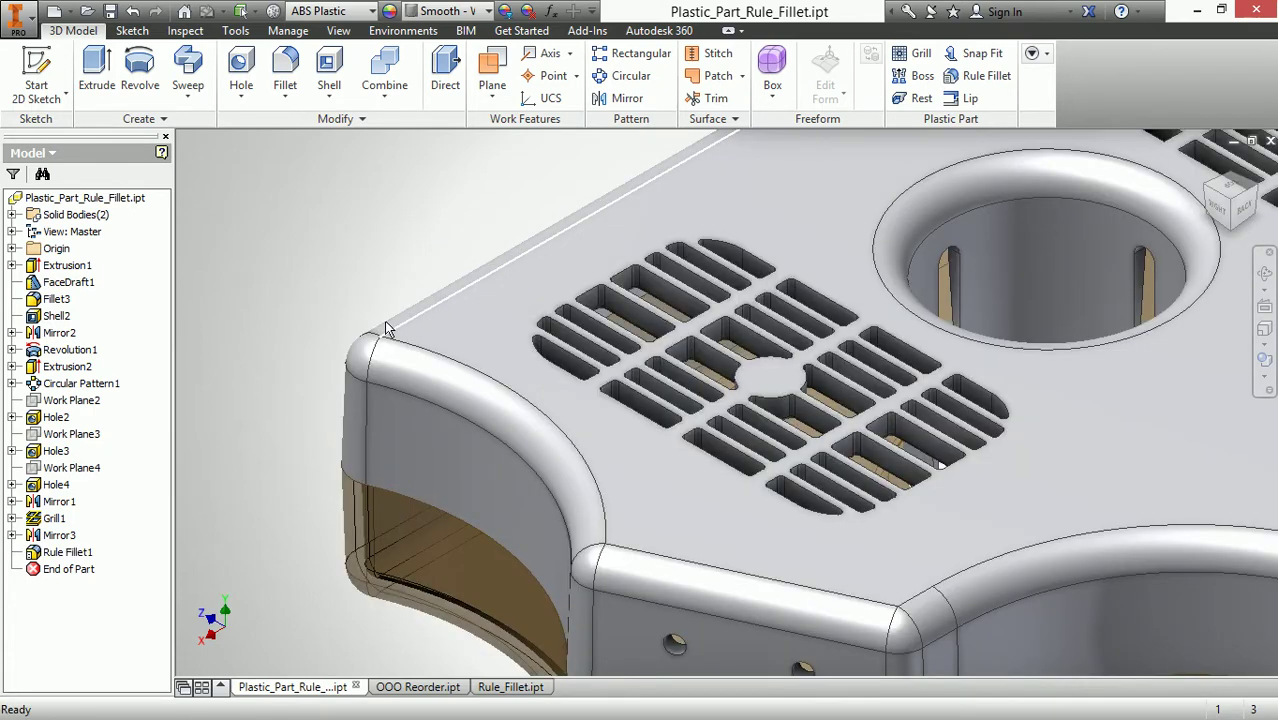
scroll(481, 263, down, 2)
scroll(481, 263, down, 3)
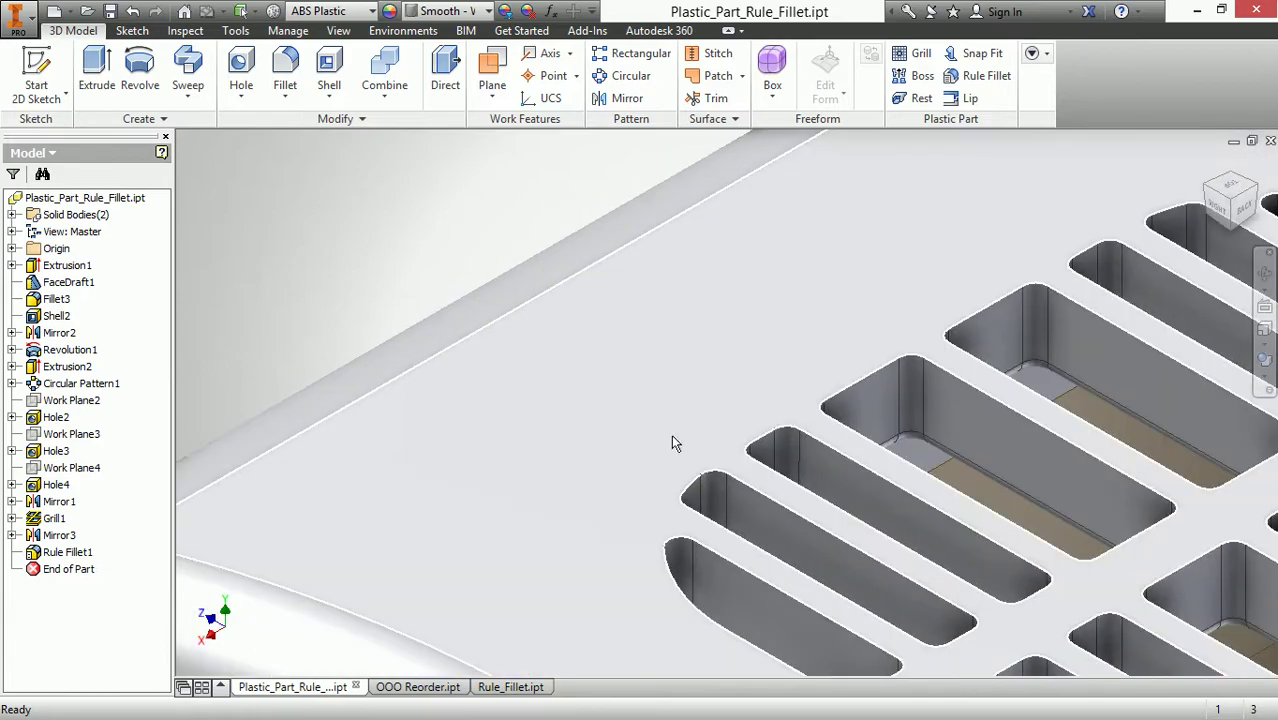
click(787, 455)
click(912, 385)
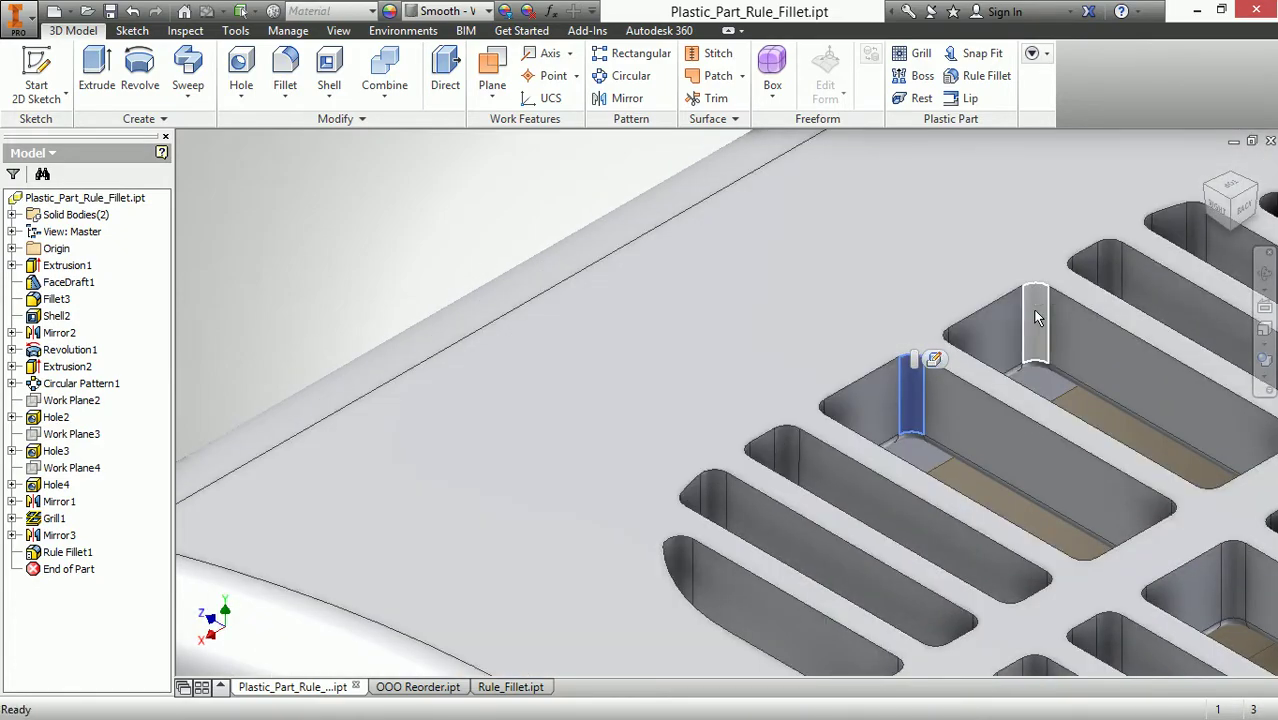
Step: Edit the grill's rule fillet and add a second feature set for the mirrored grill using the Free Edges rule
scroll(479, 280, up, 5)
key(F5)
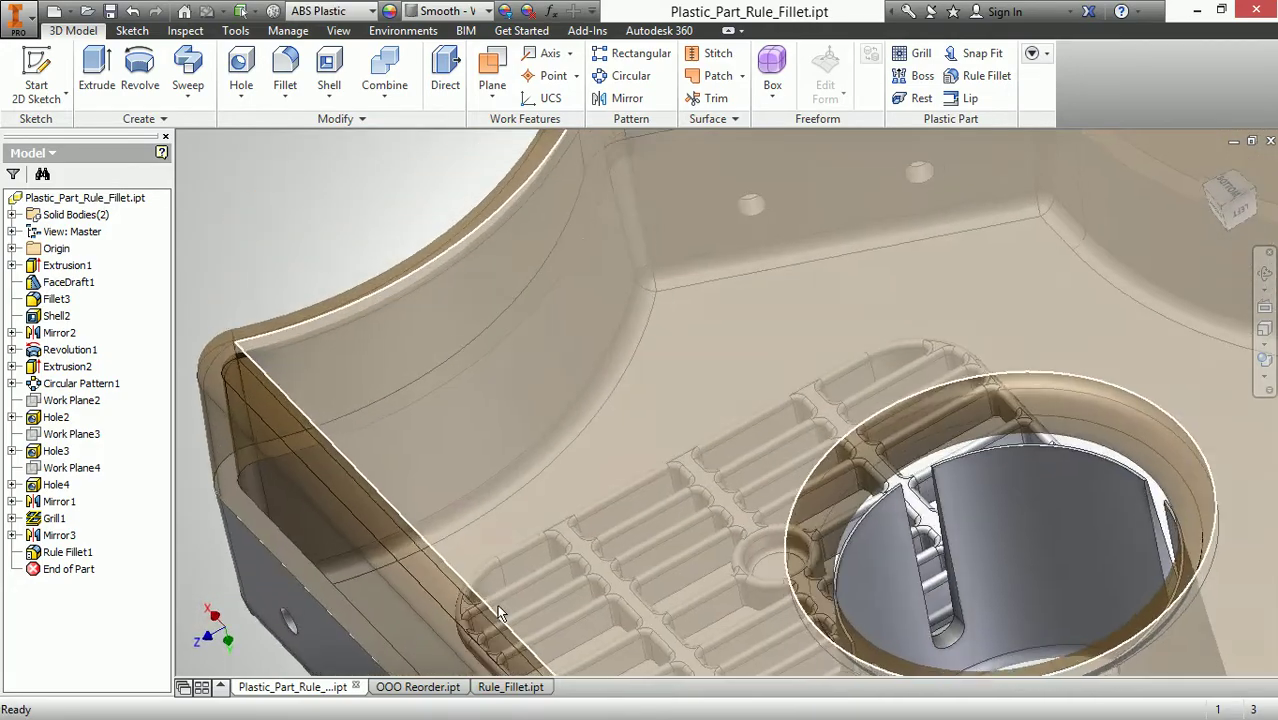
key(F6)
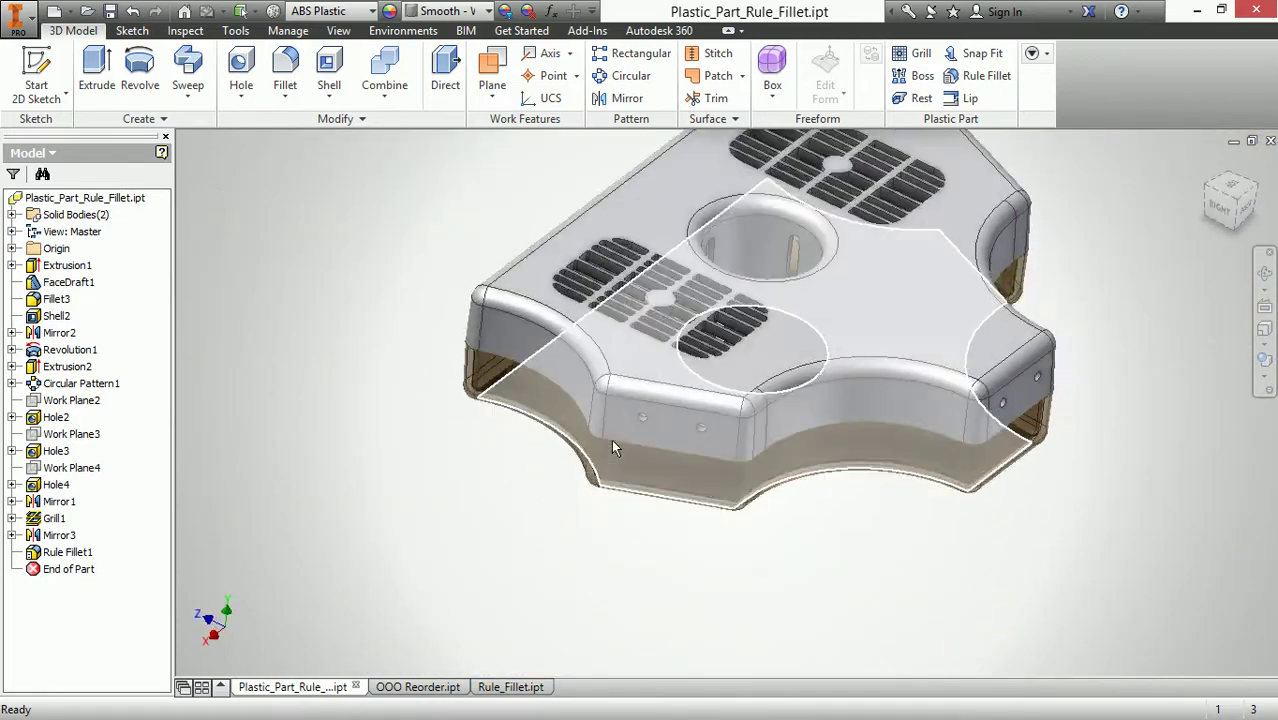
double_click(67, 552)
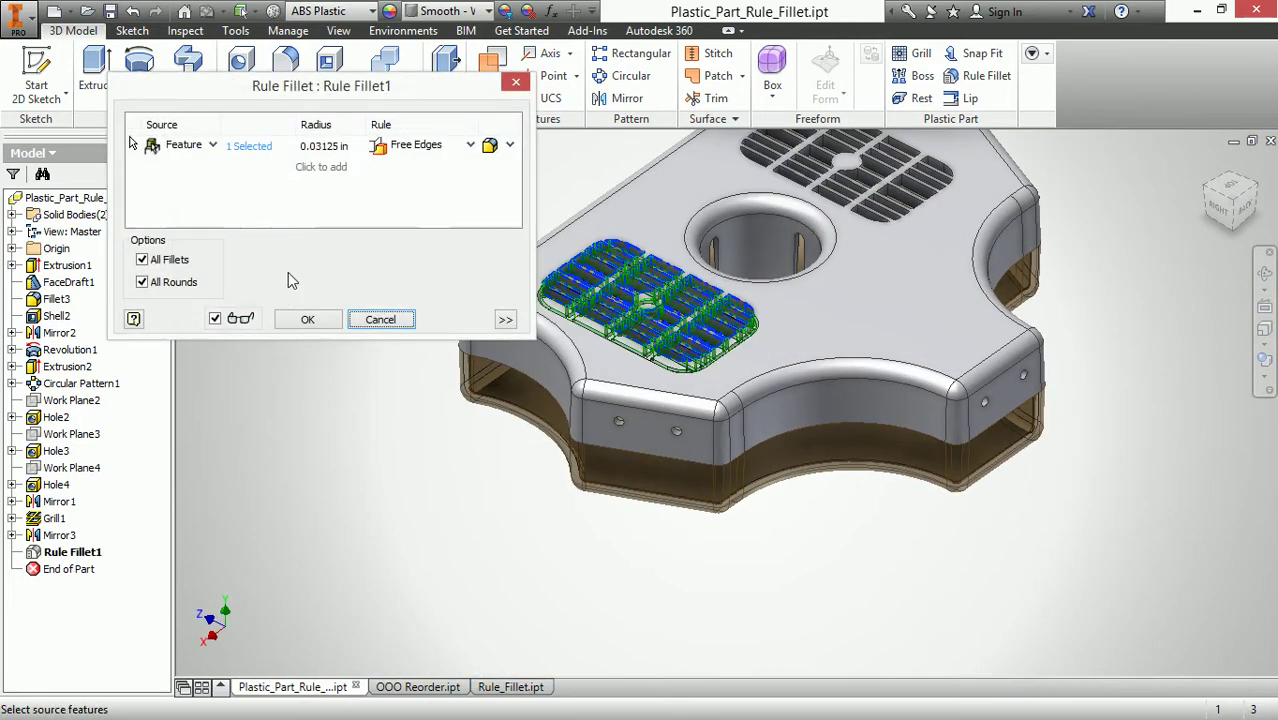
click(321, 167)
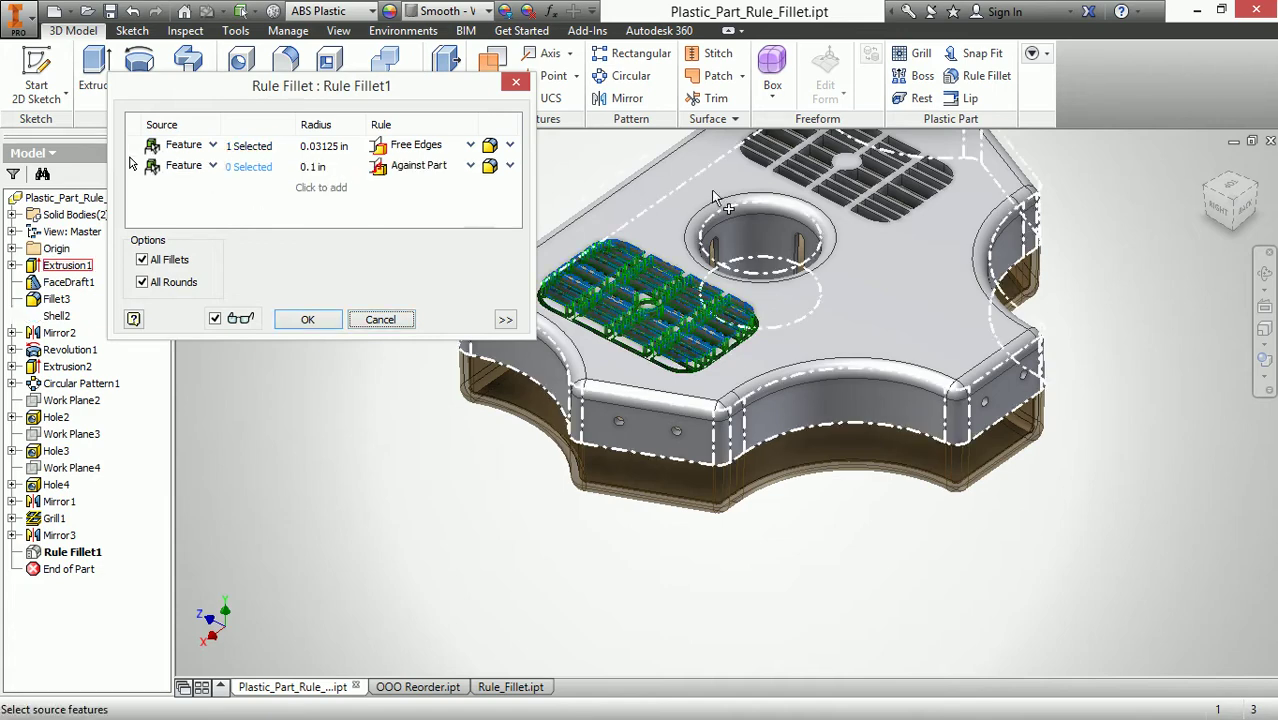
click(845, 183)
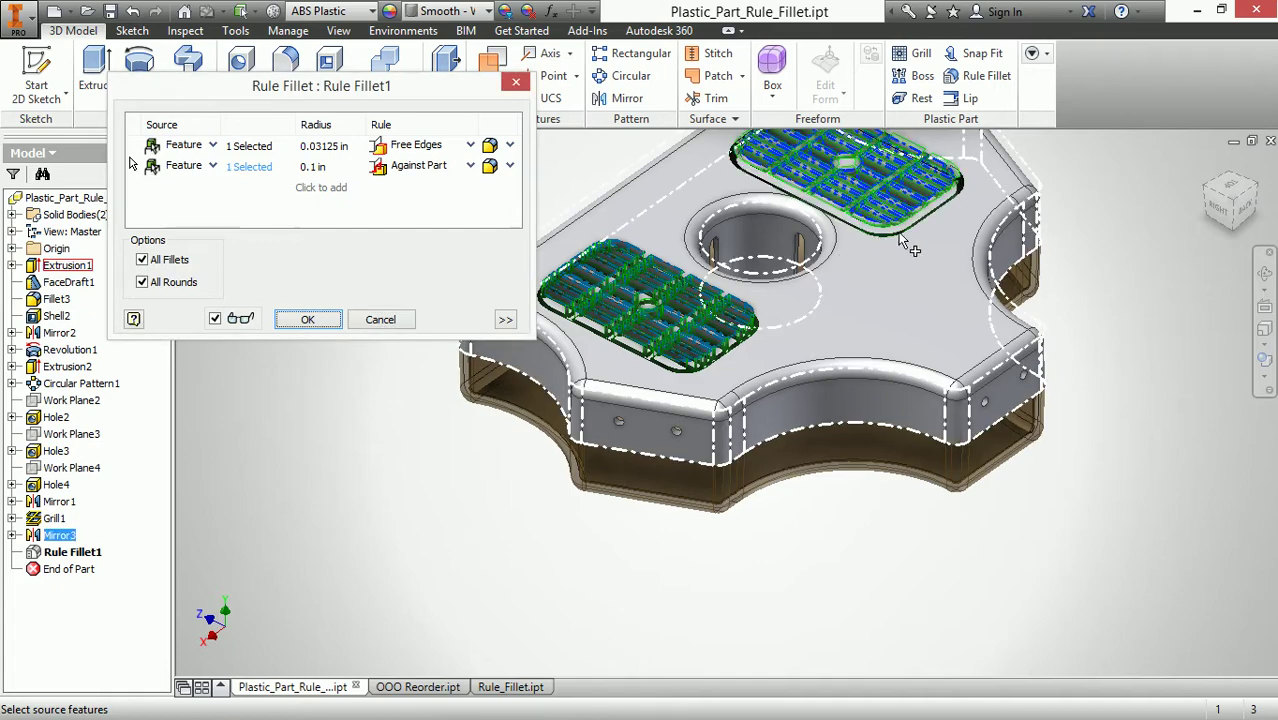
middle_drag(898, 235, 807, 467)
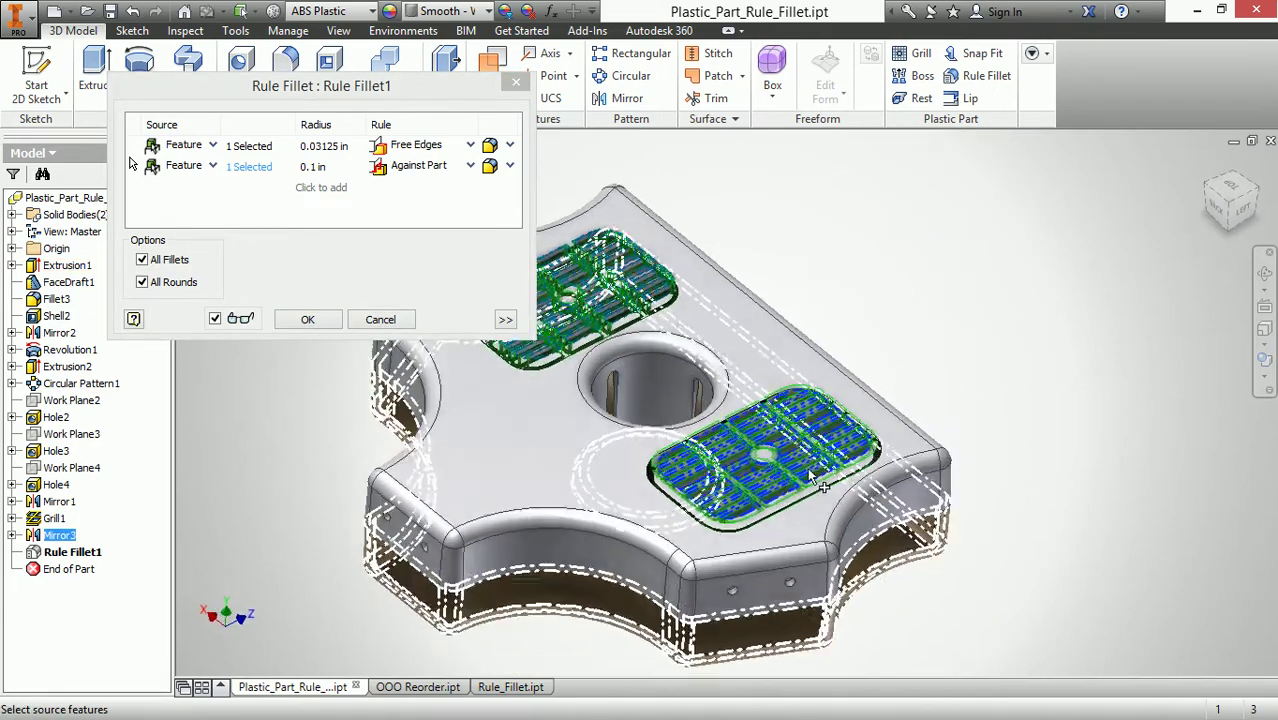
scroll(704, 440, down, 3)
click(471, 165)
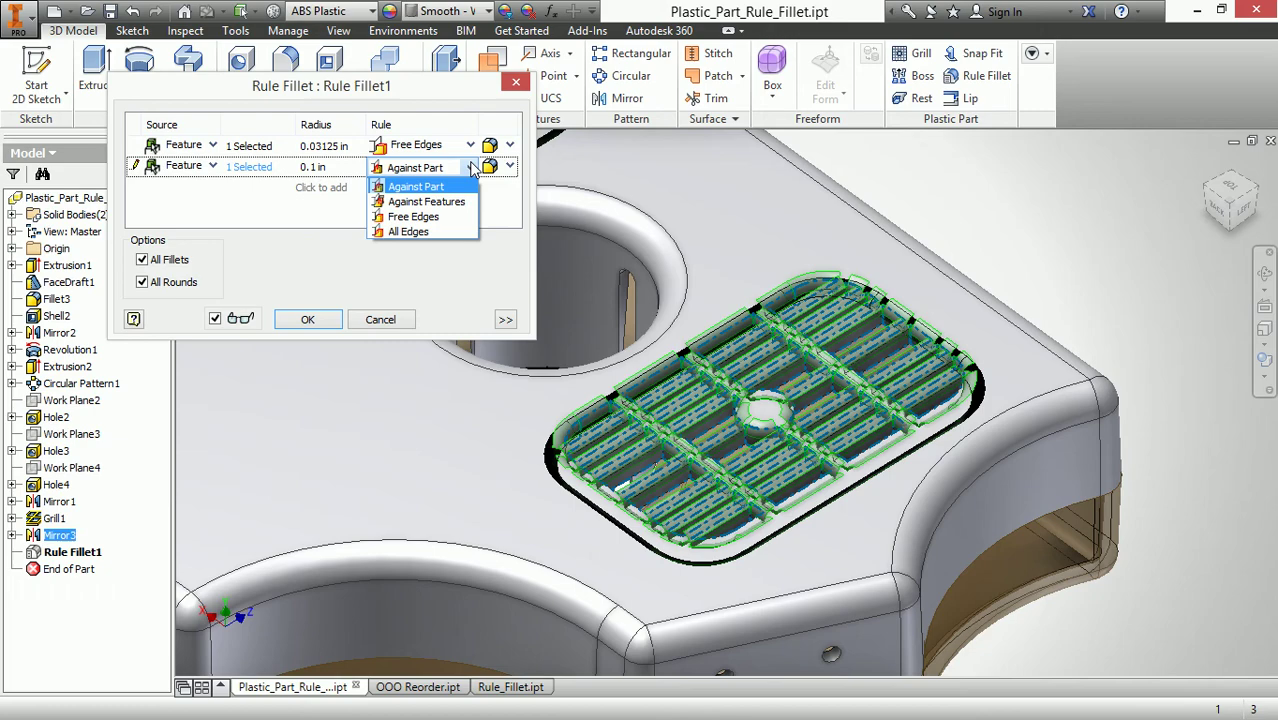
click(410, 219)
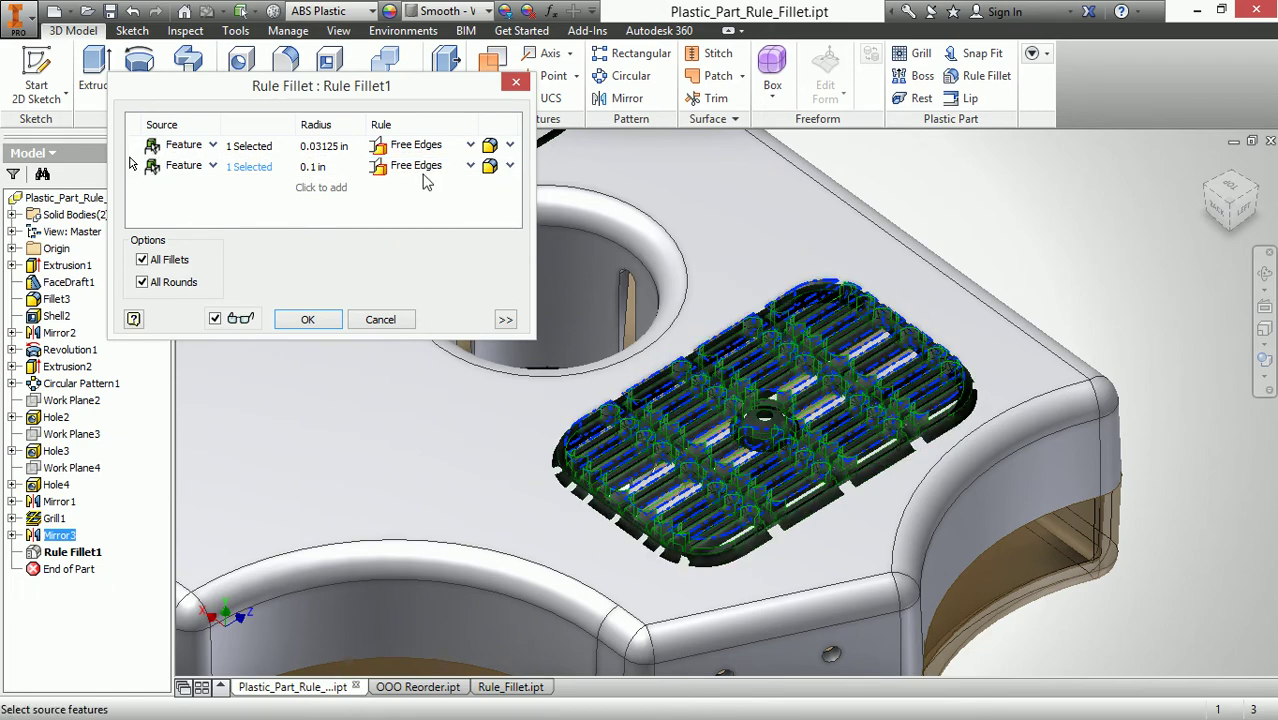
Step: Add a third feature set for the mirrored grill with the Against Part rule
click(330, 190)
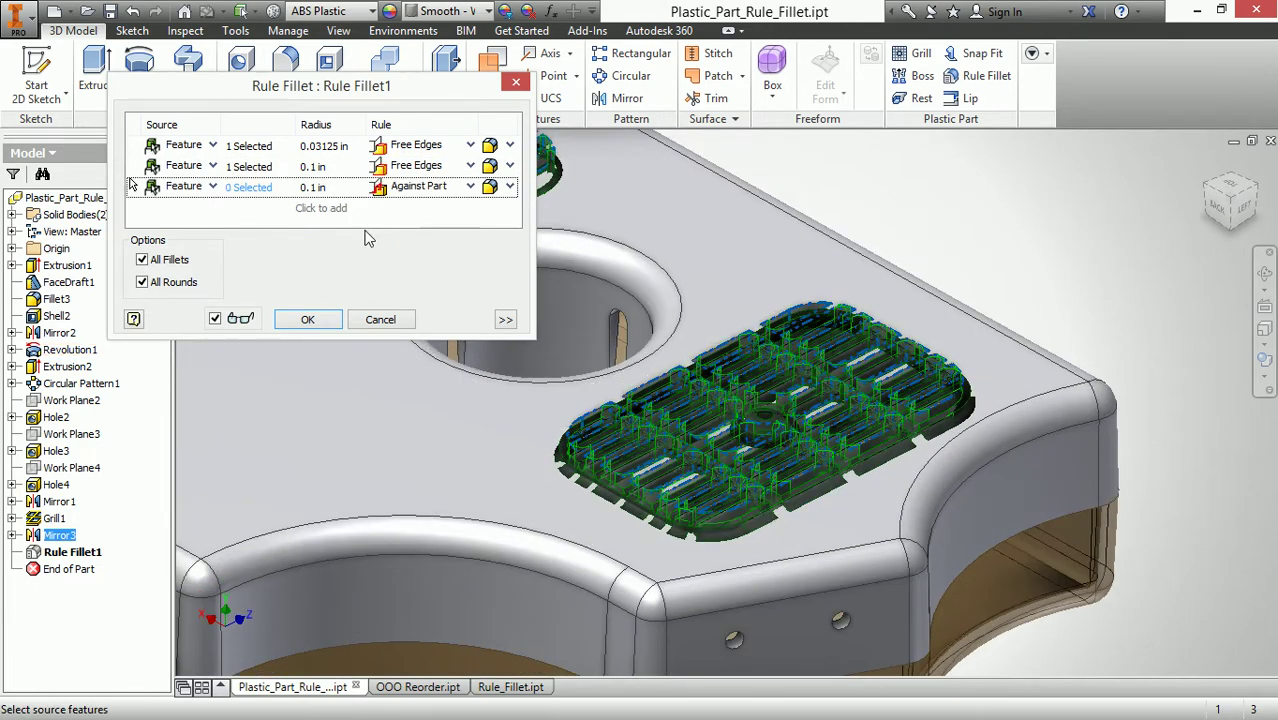
click(704, 435)
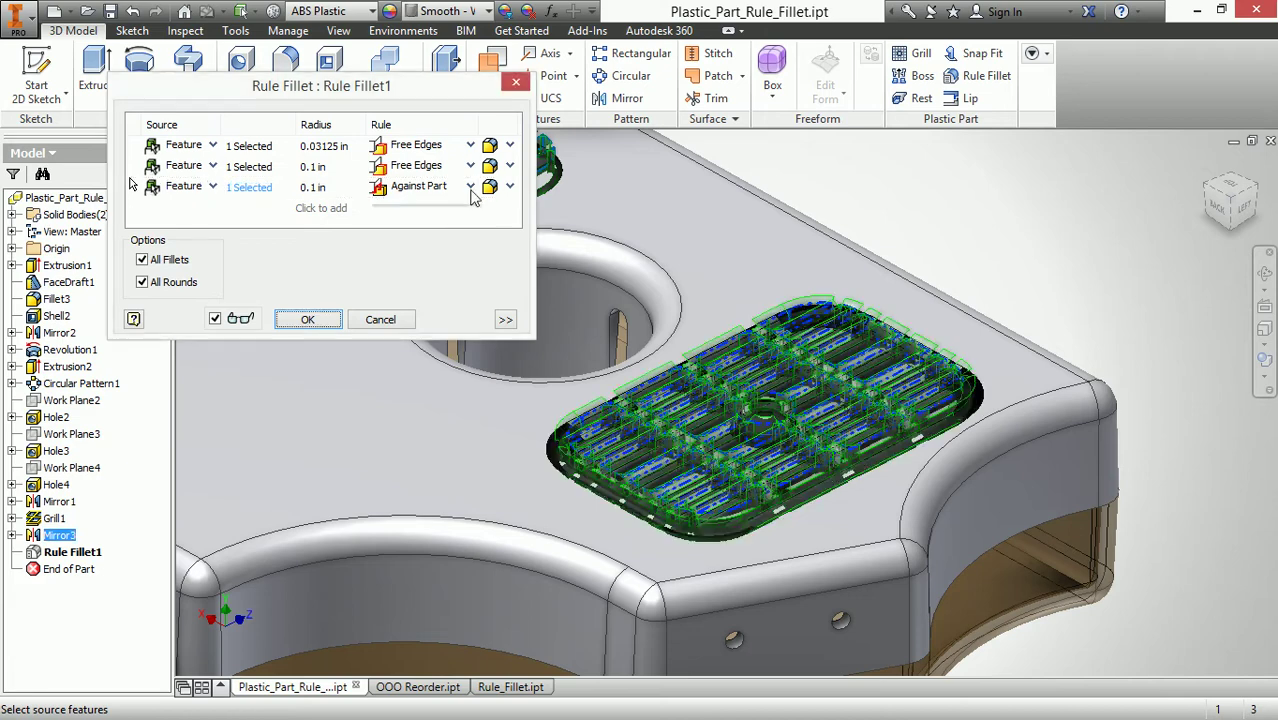
click(470, 188)
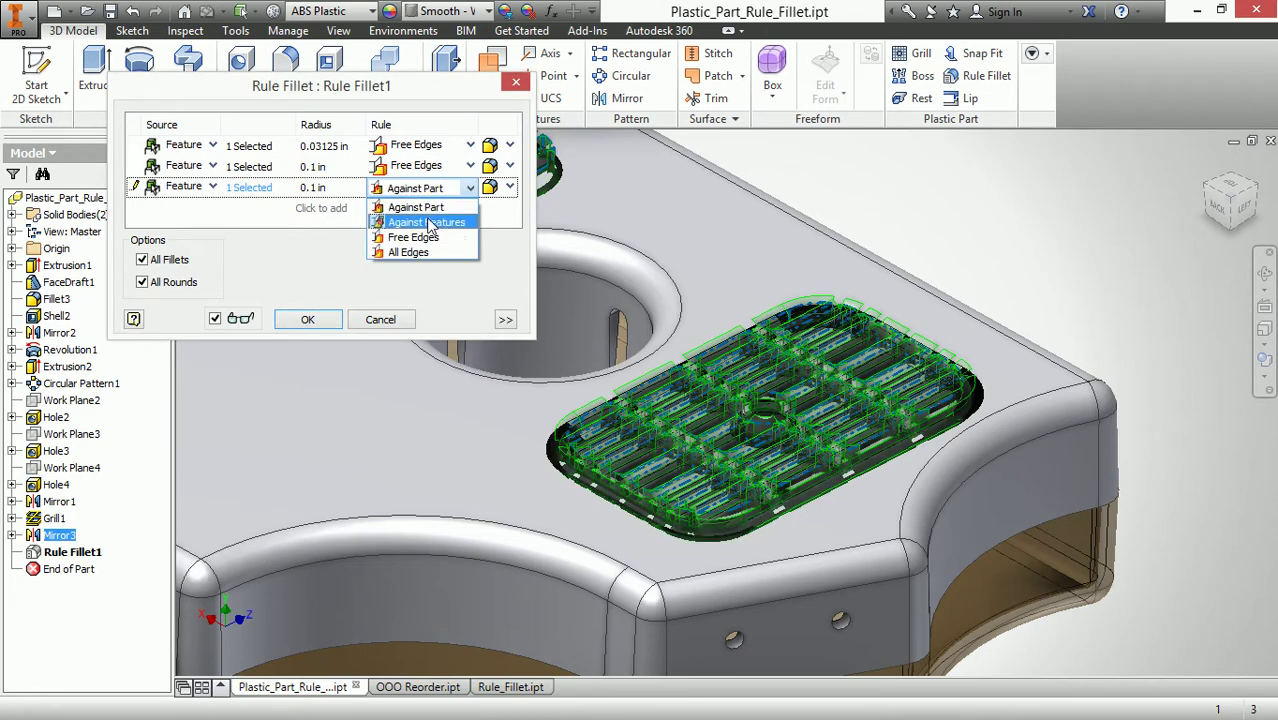
click(428, 211)
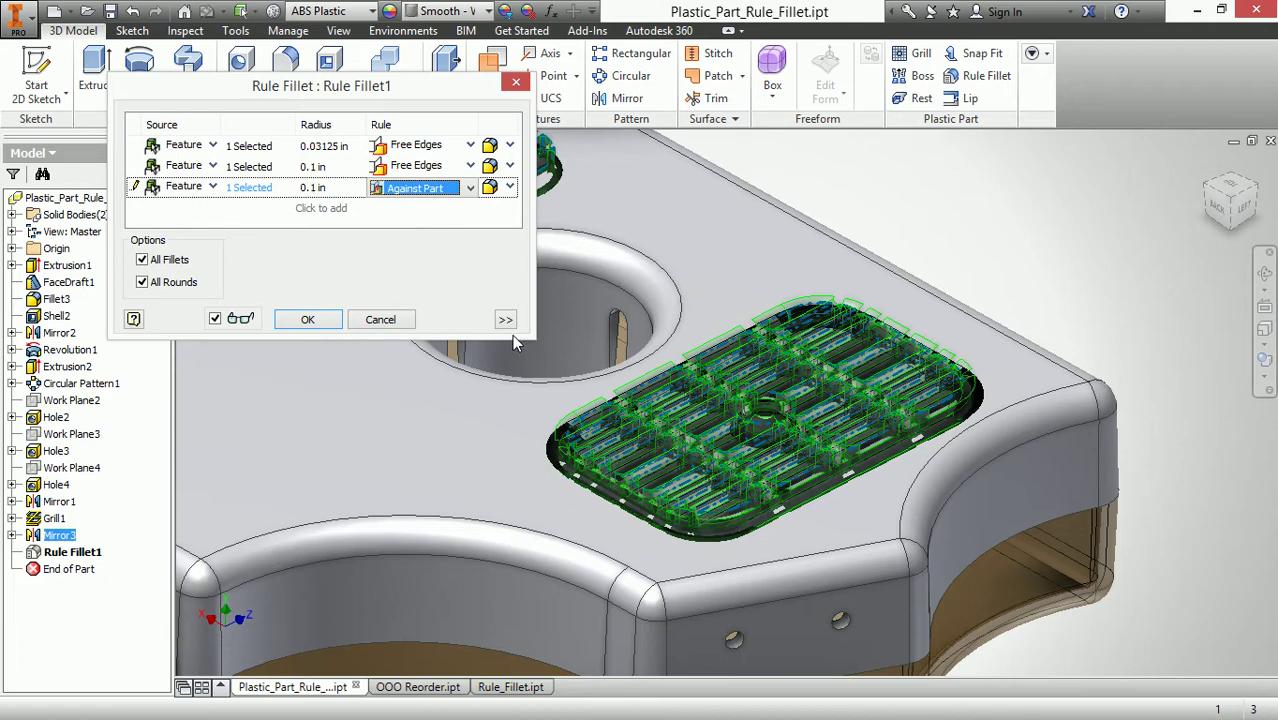
Step: Add a fourth feature set with no selection and try to apply the edited rule fillet
click(250, 210)
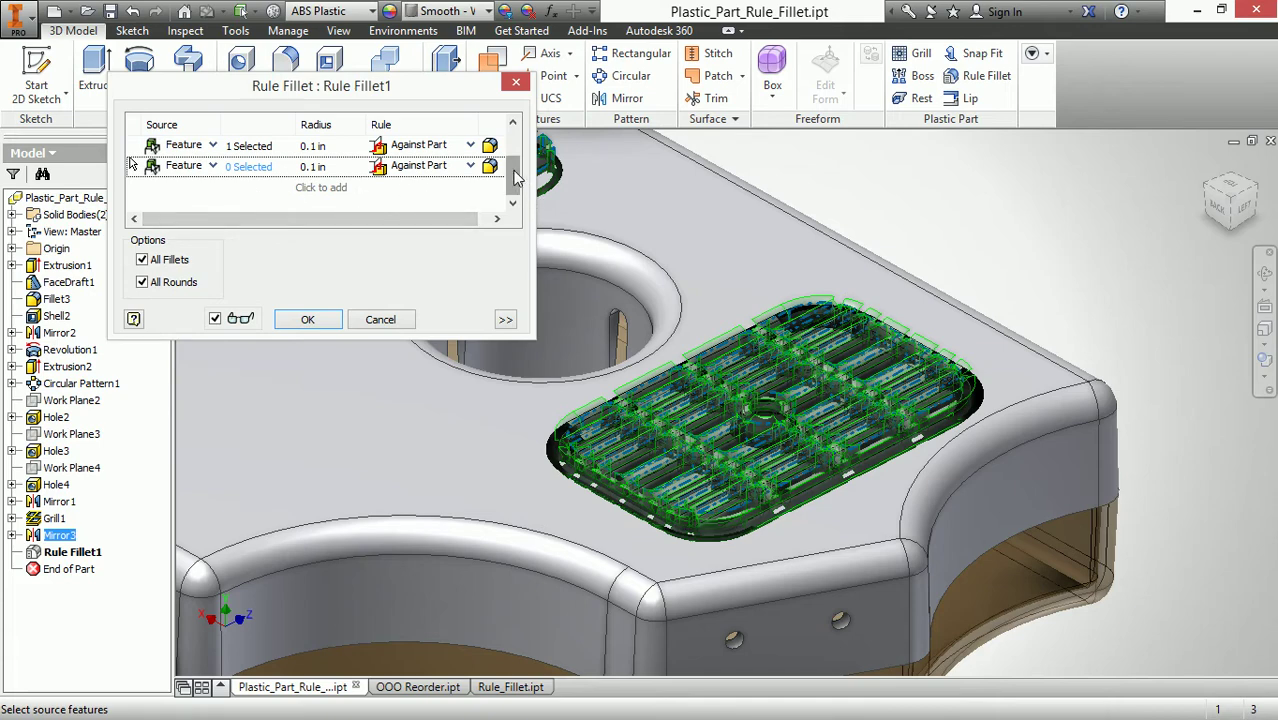
scroll(516, 177, up, 1)
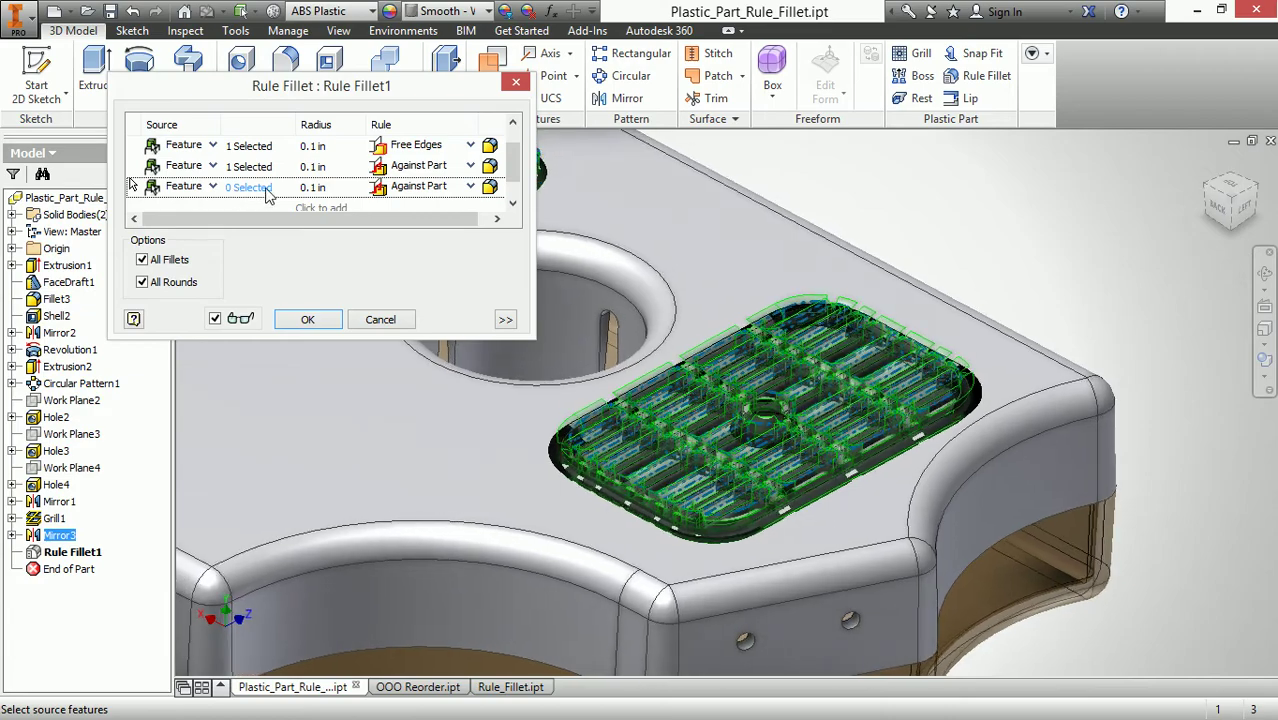
scroll(770, 230, up, 3)
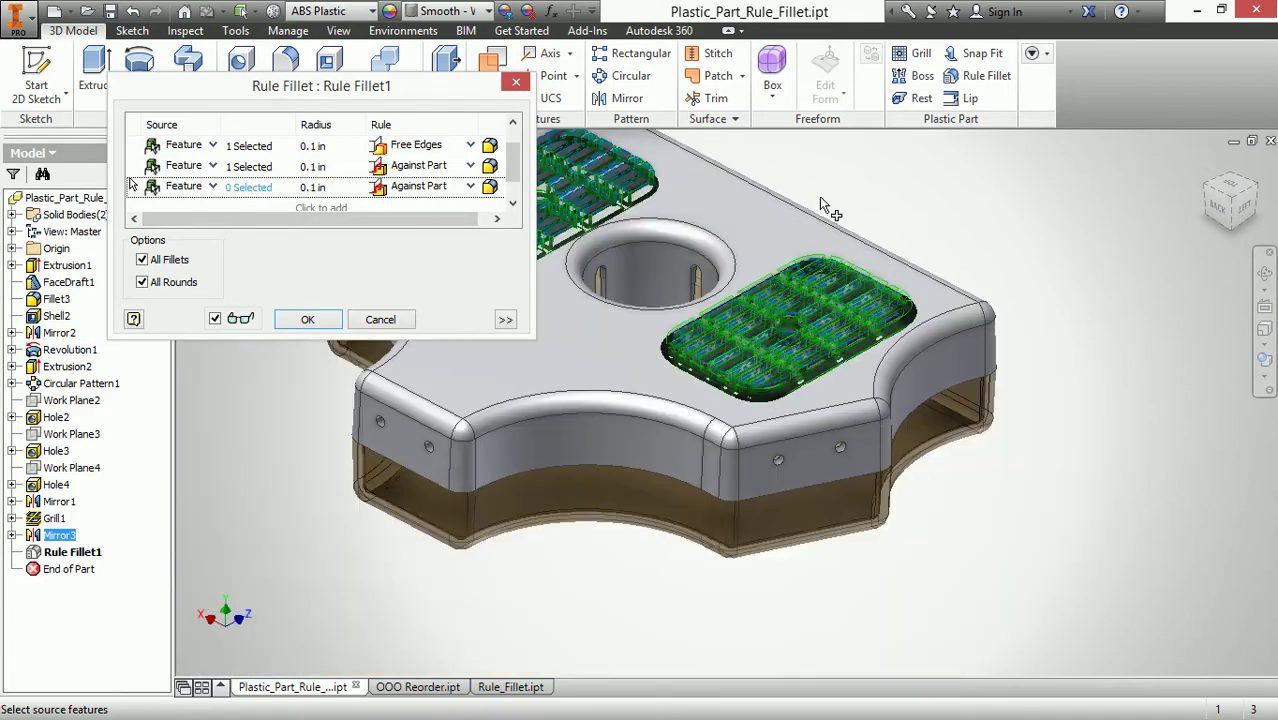
shift+middle_drag(822, 203, 787, 301)
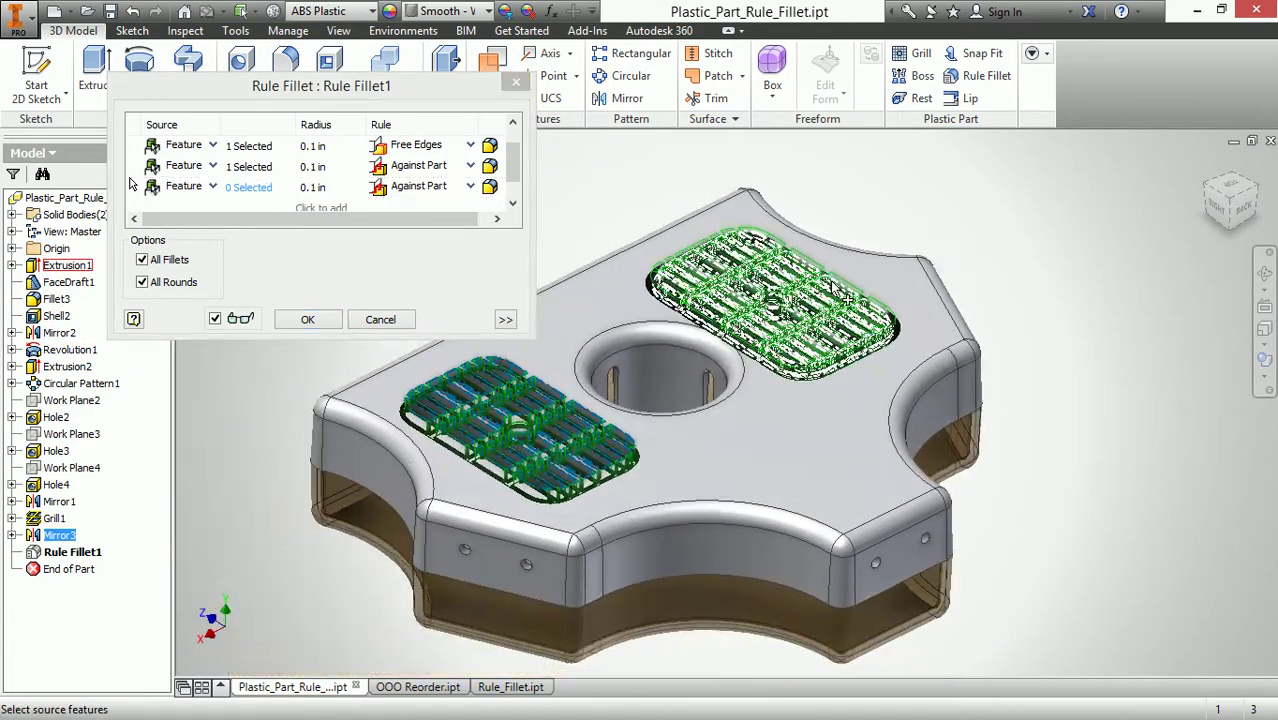
click(327, 319)
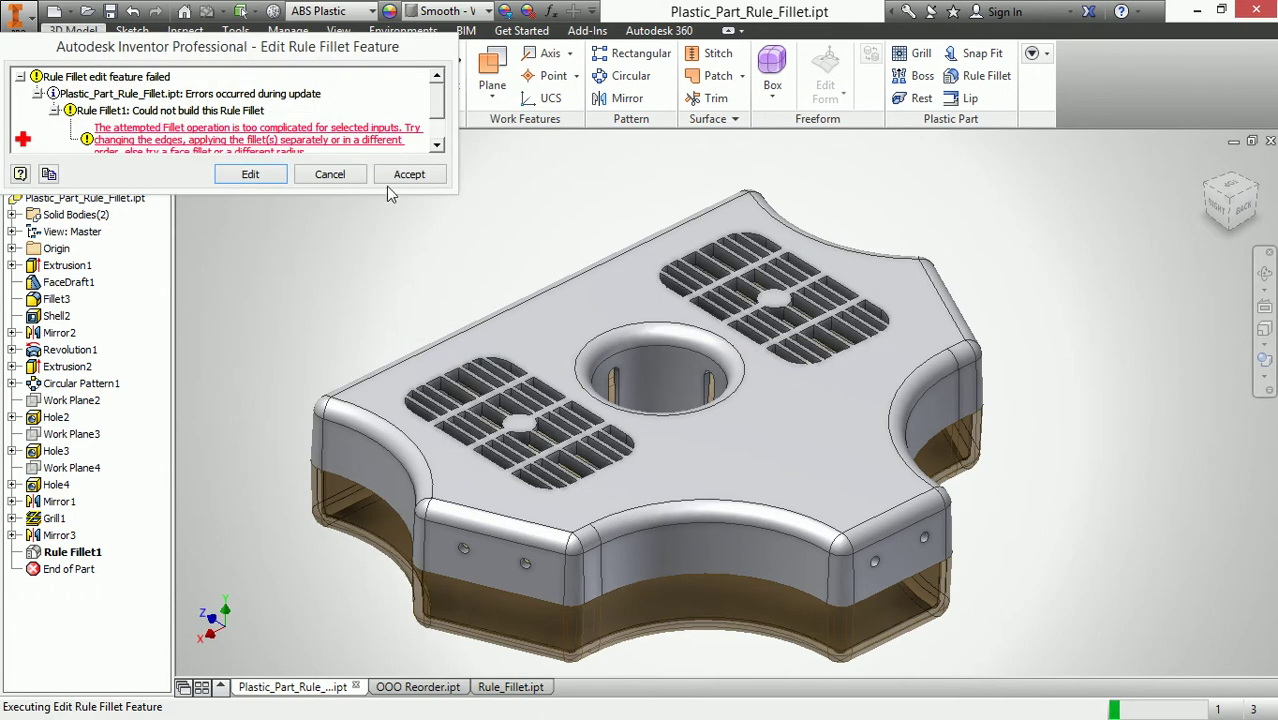
Step: Return to editing the rule fillet, set the radius of the mirrored grill's two sets to .03125 in, and apply it
click(250, 175)
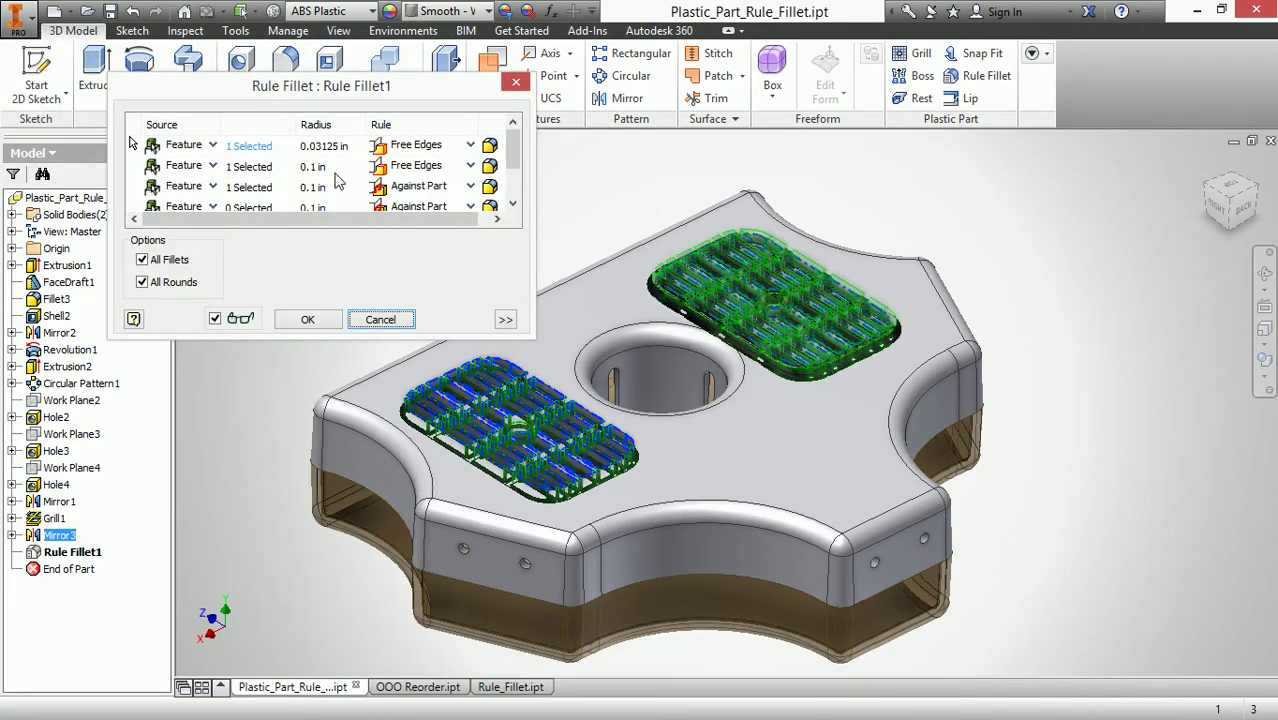
click(319, 166)
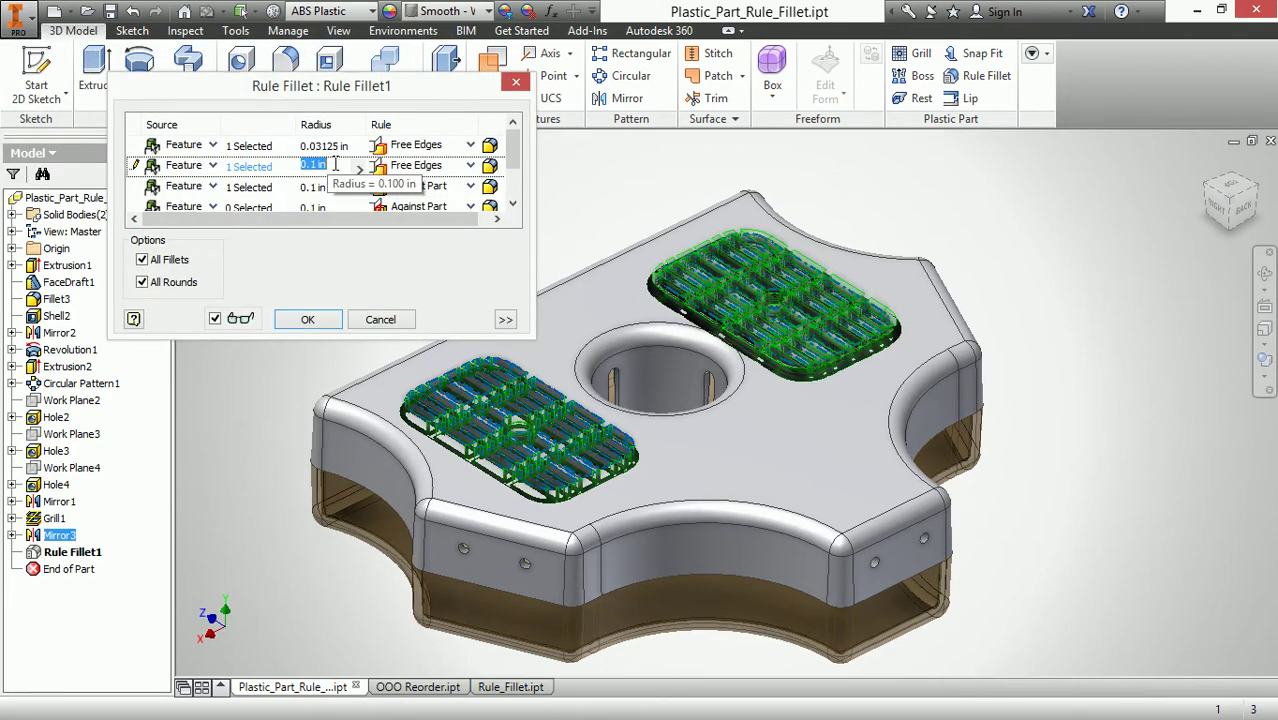
text(.03)
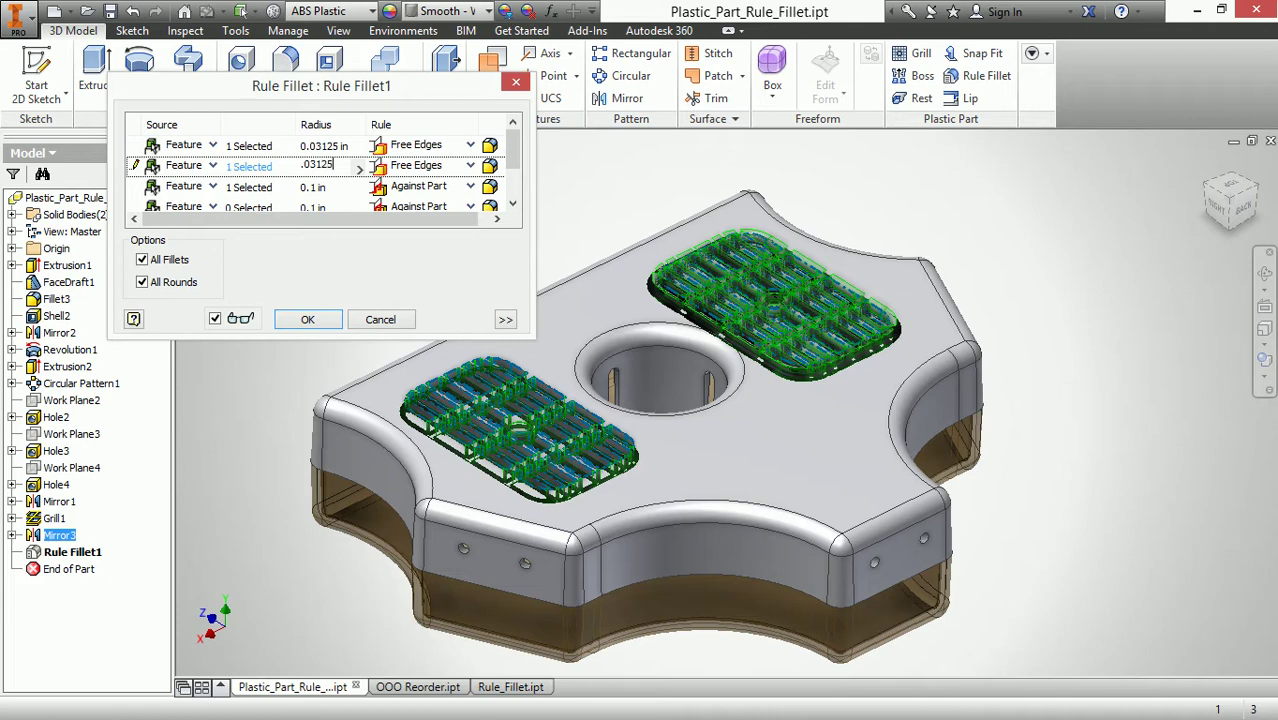
text(125)
click(330, 188)
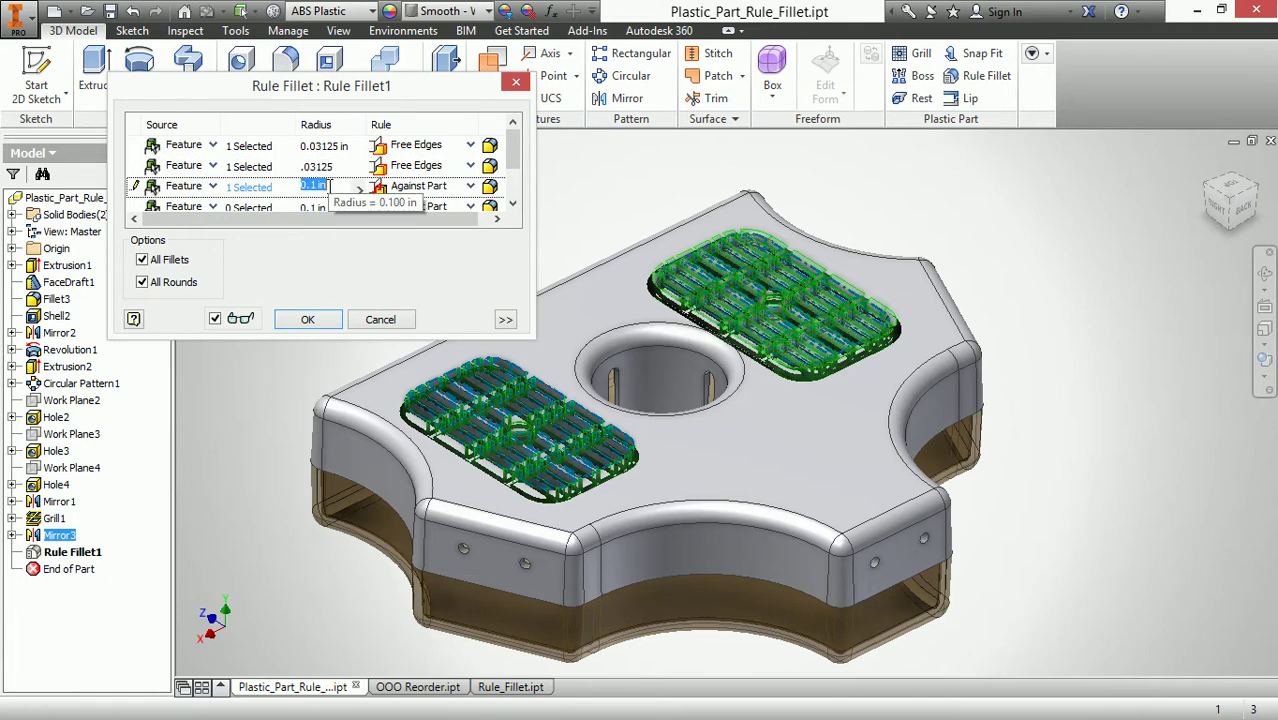
text(.03125)
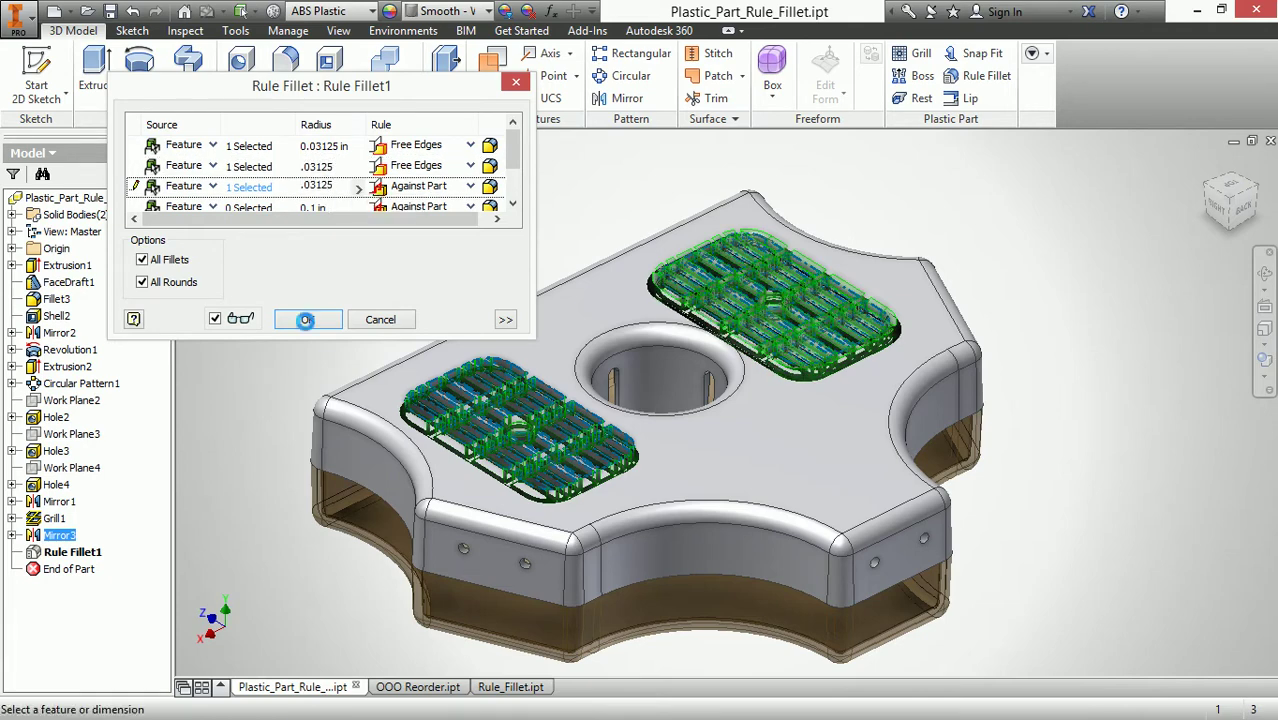
click(307, 319)
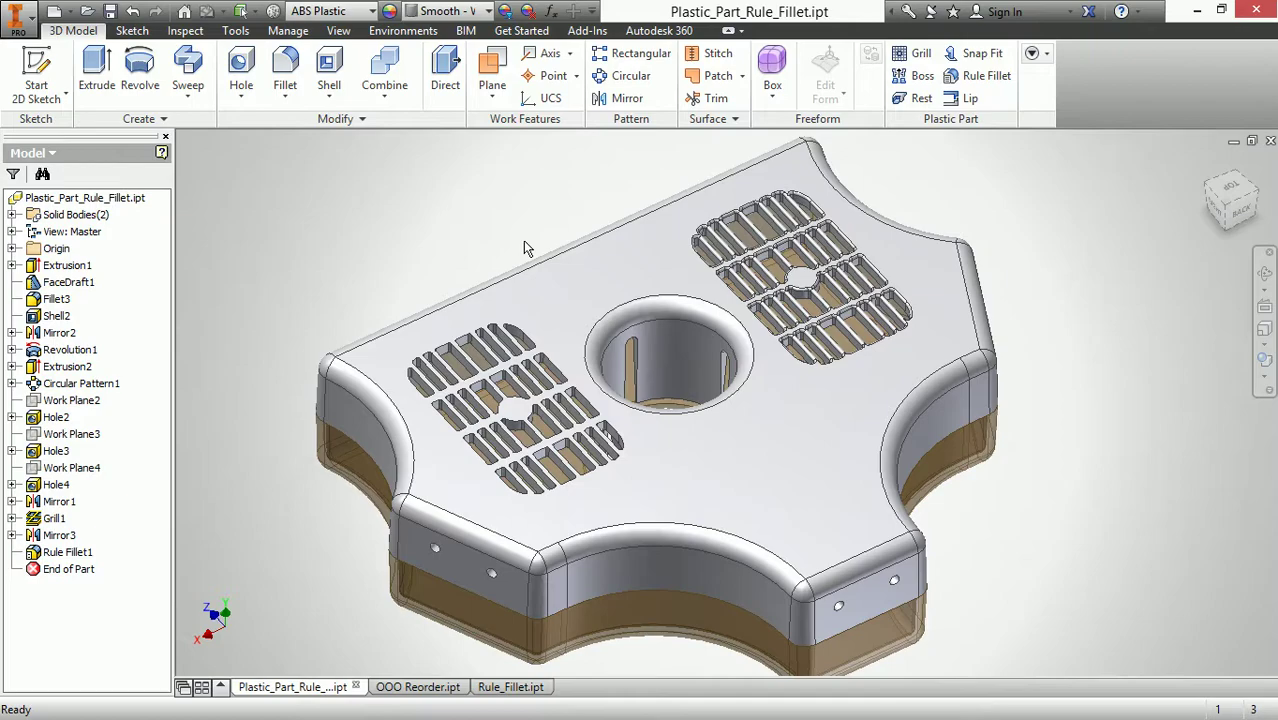
shift+middle_drag(755, 235, 557, 543)
key(F6)
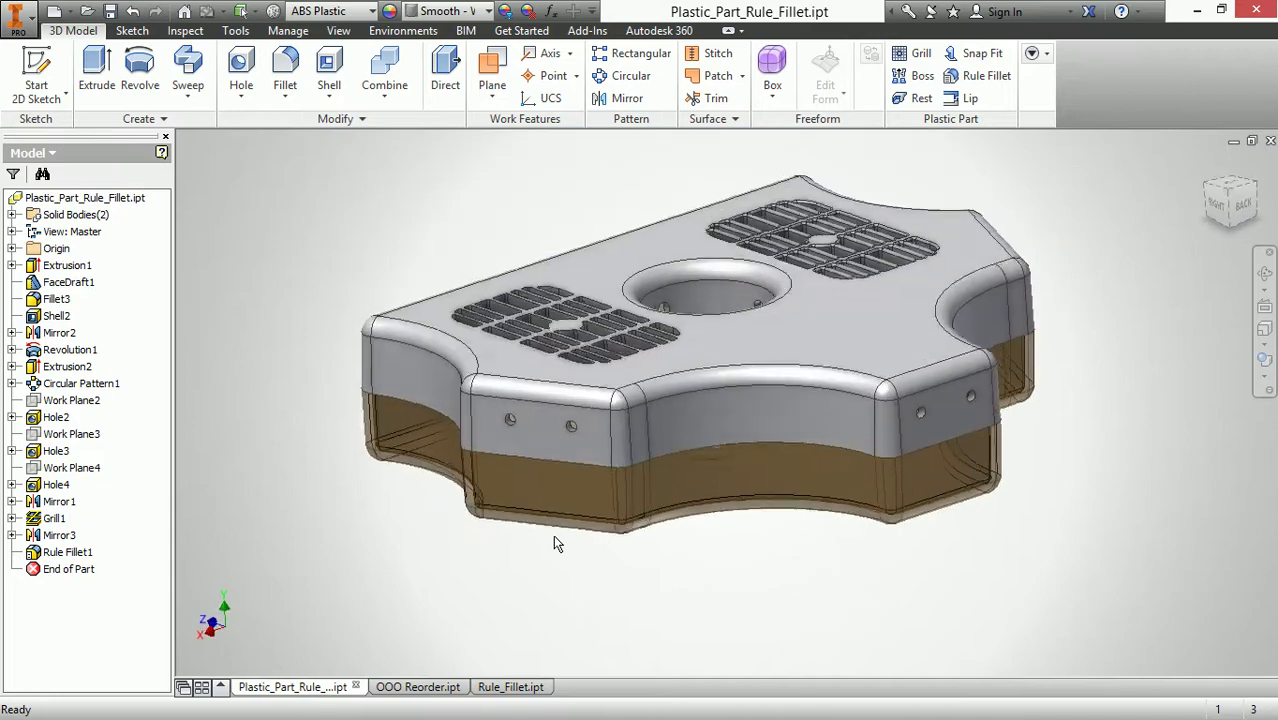
middle_drag(381, 217, 436, 260)
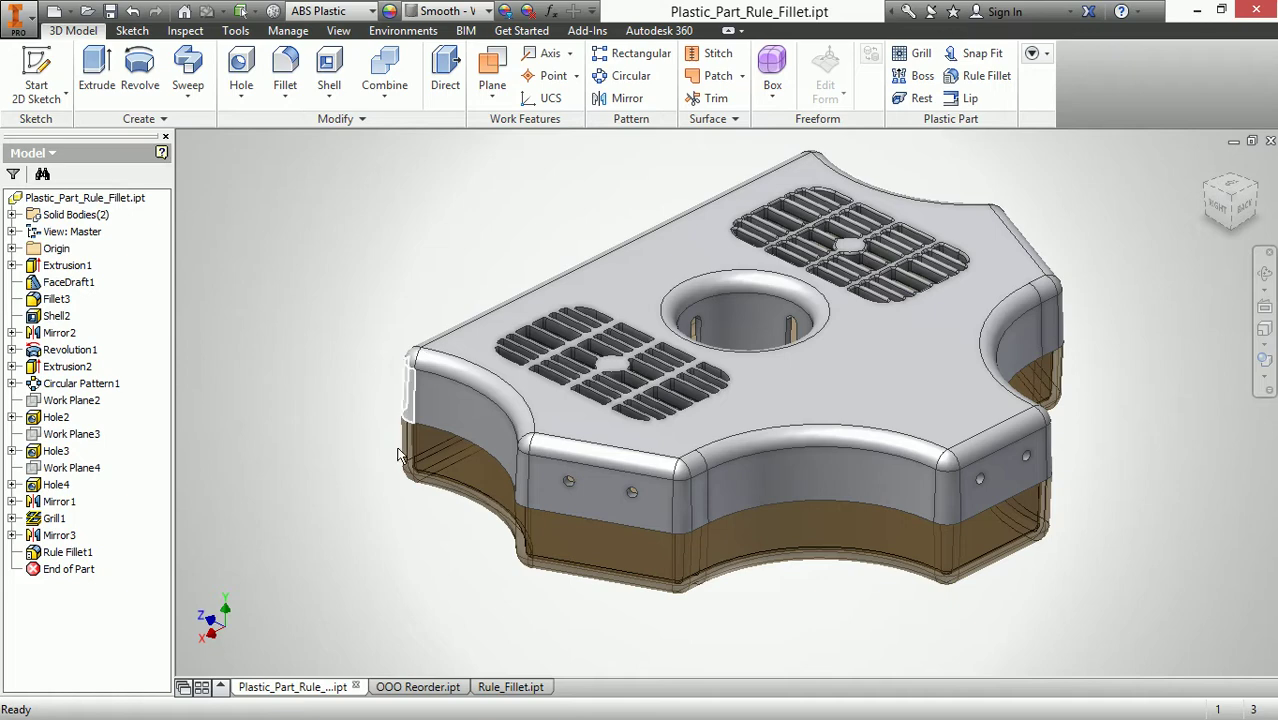
Step: Switch to the OOO Reorder.ipt part and review the edge sets and All Fillets and All Rounds options of Fillet1
click(410, 687)
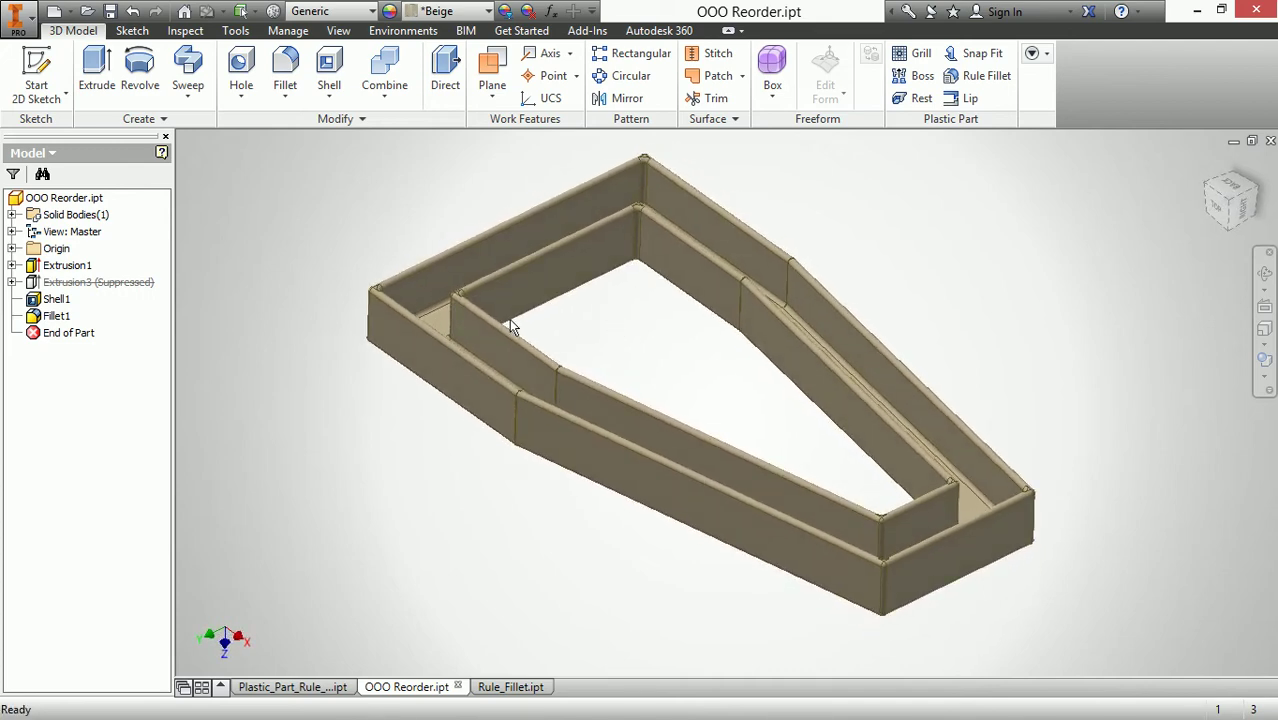
double_click(55, 316)
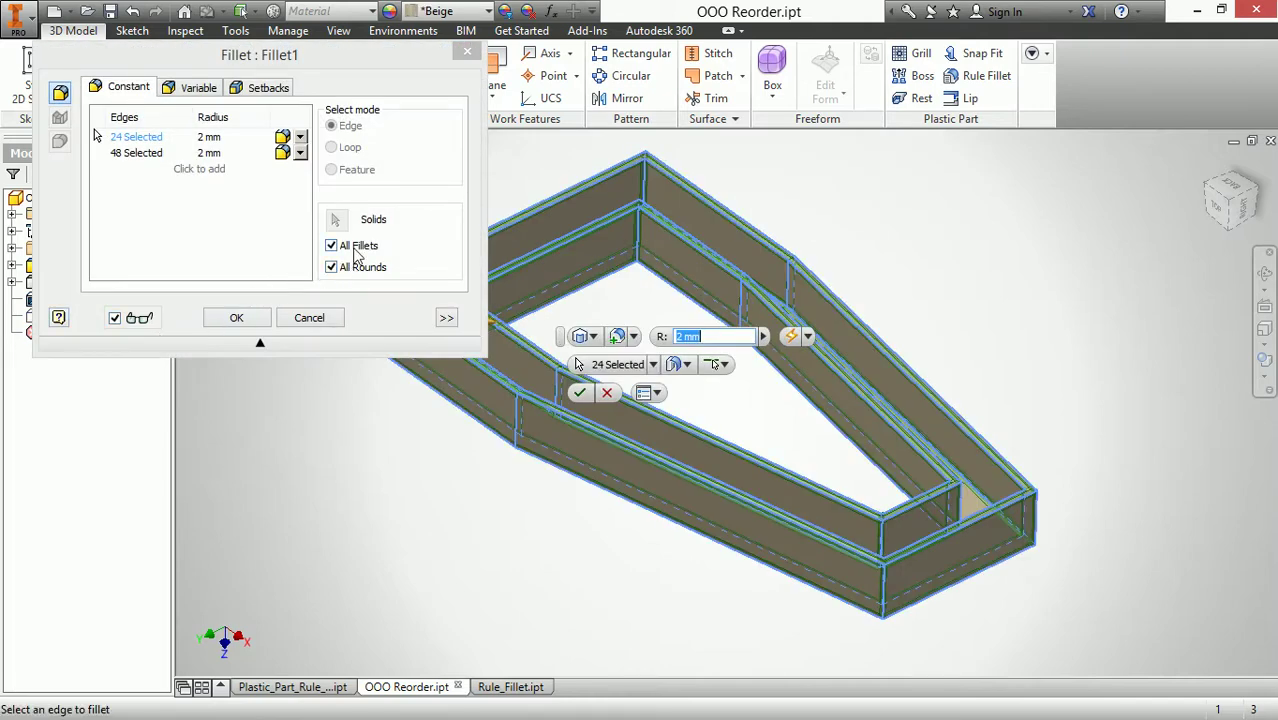
click(310, 318)
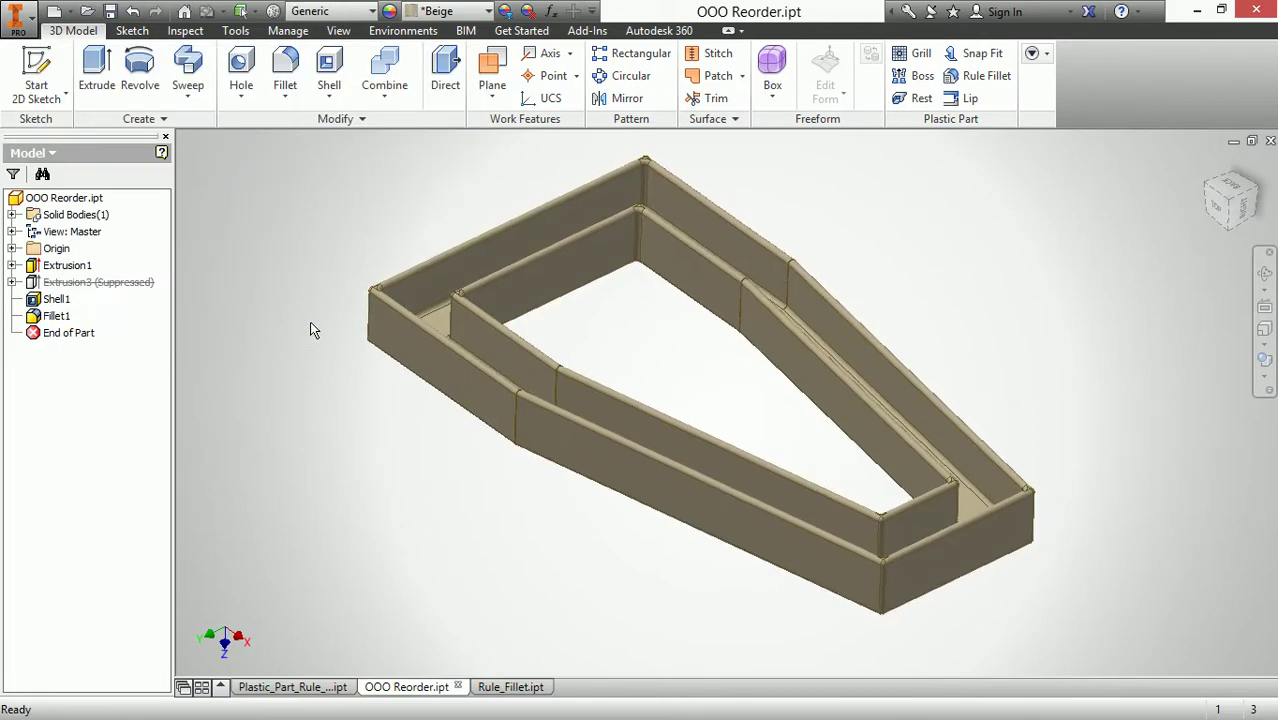
Step: Unsuppress the Extrusion3 feature of the frame part
click(98, 287)
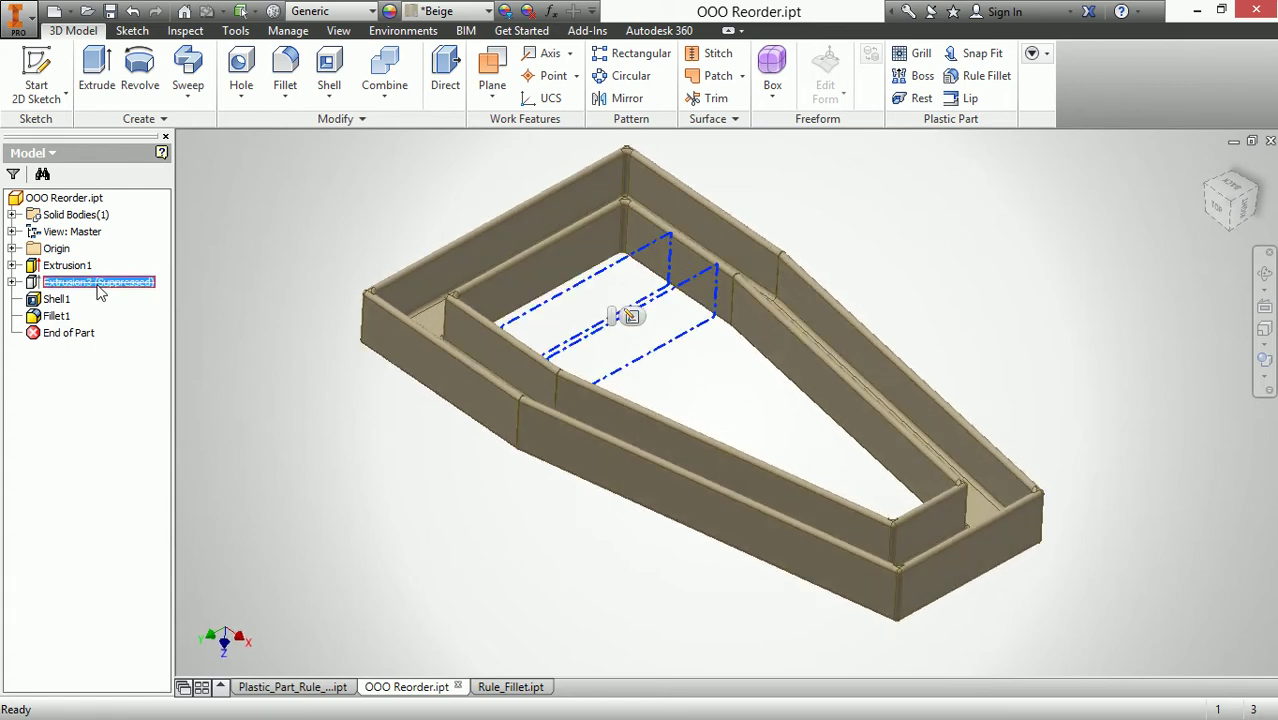
right_click(98, 288)
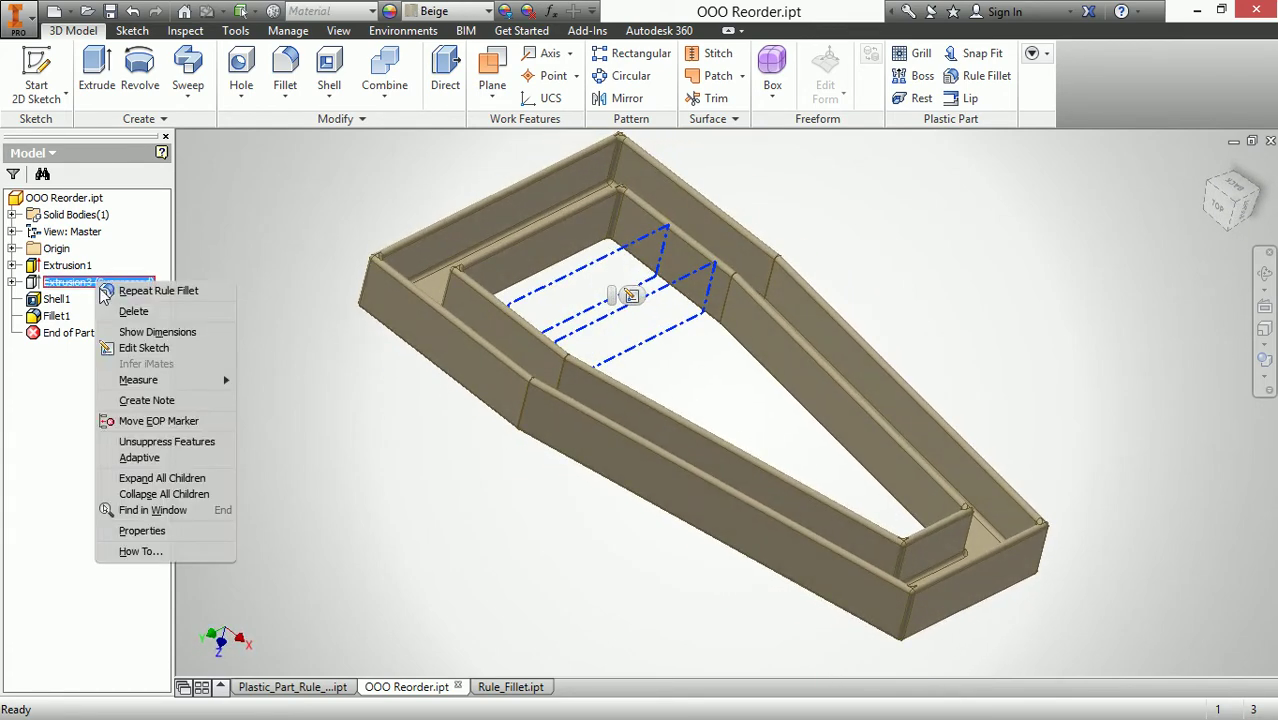
click(197, 450)
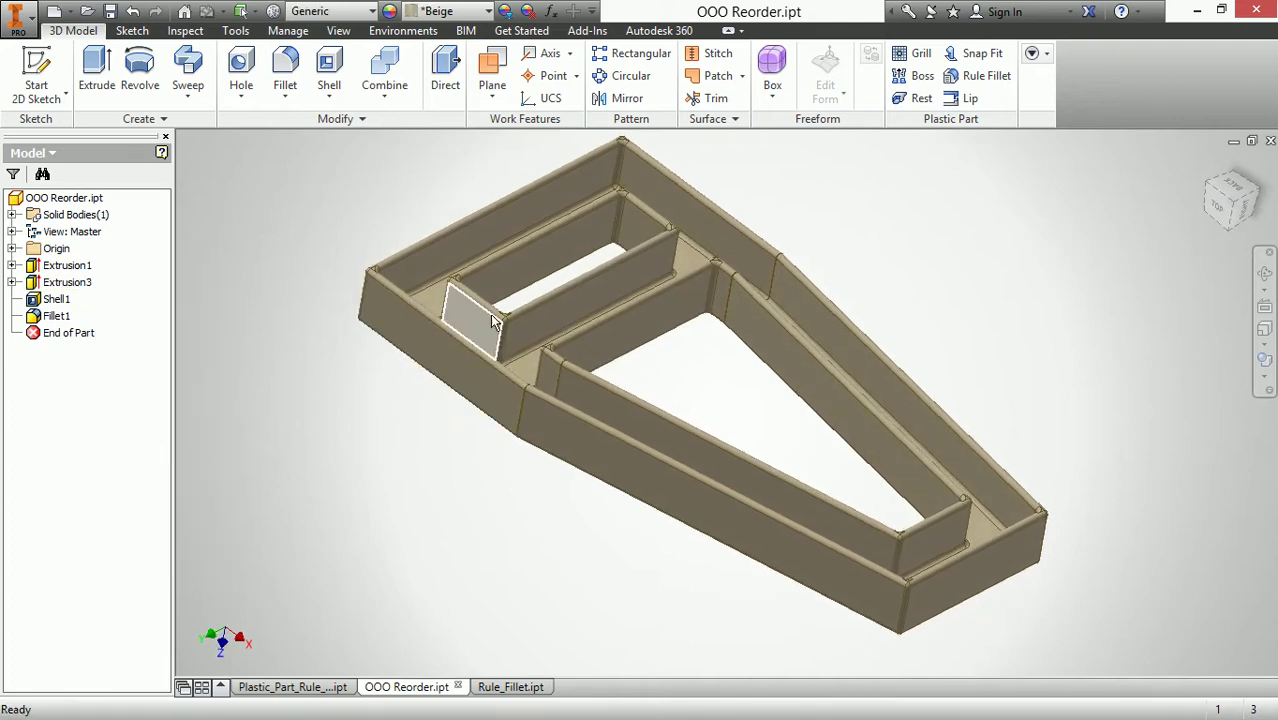
Step: Examine the fillets around the openings' corners, recheck Fillet1's edge sets without changing them, and select Extrusion3 to highlight its edges
scroll(490, 306, up, 5)
scroll(539, 368, down, 3)
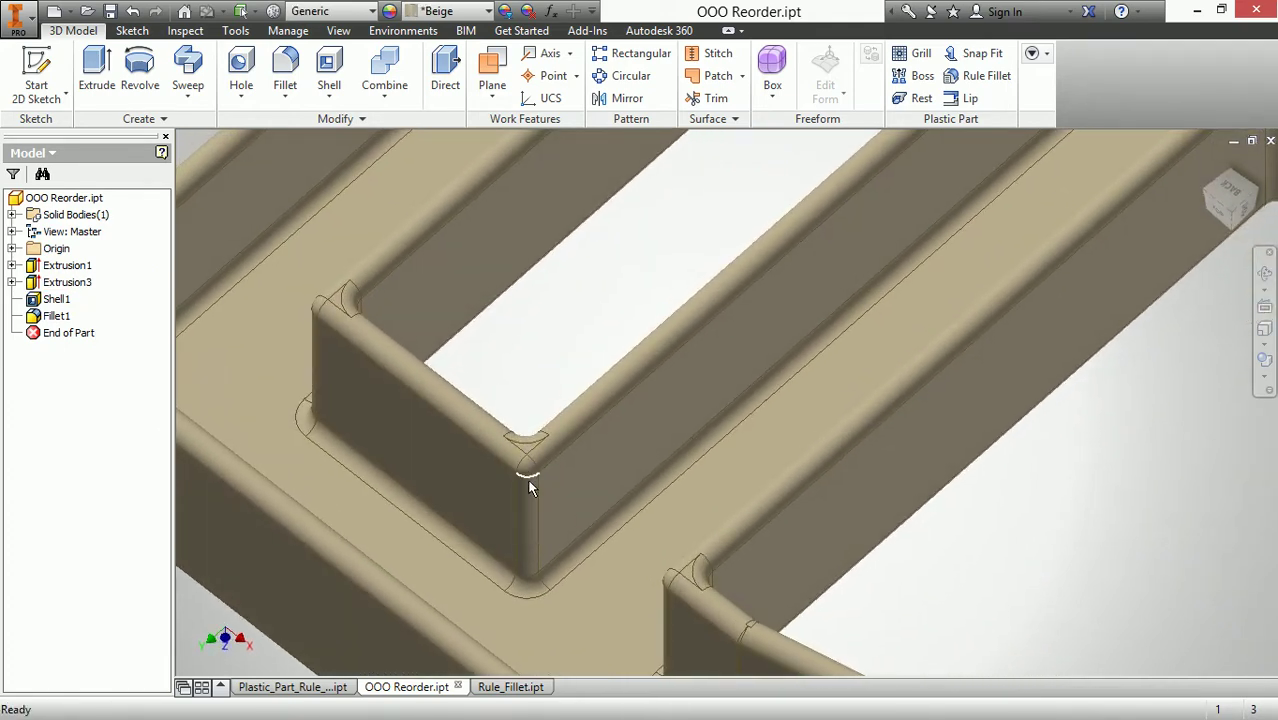
double_click(57, 316)
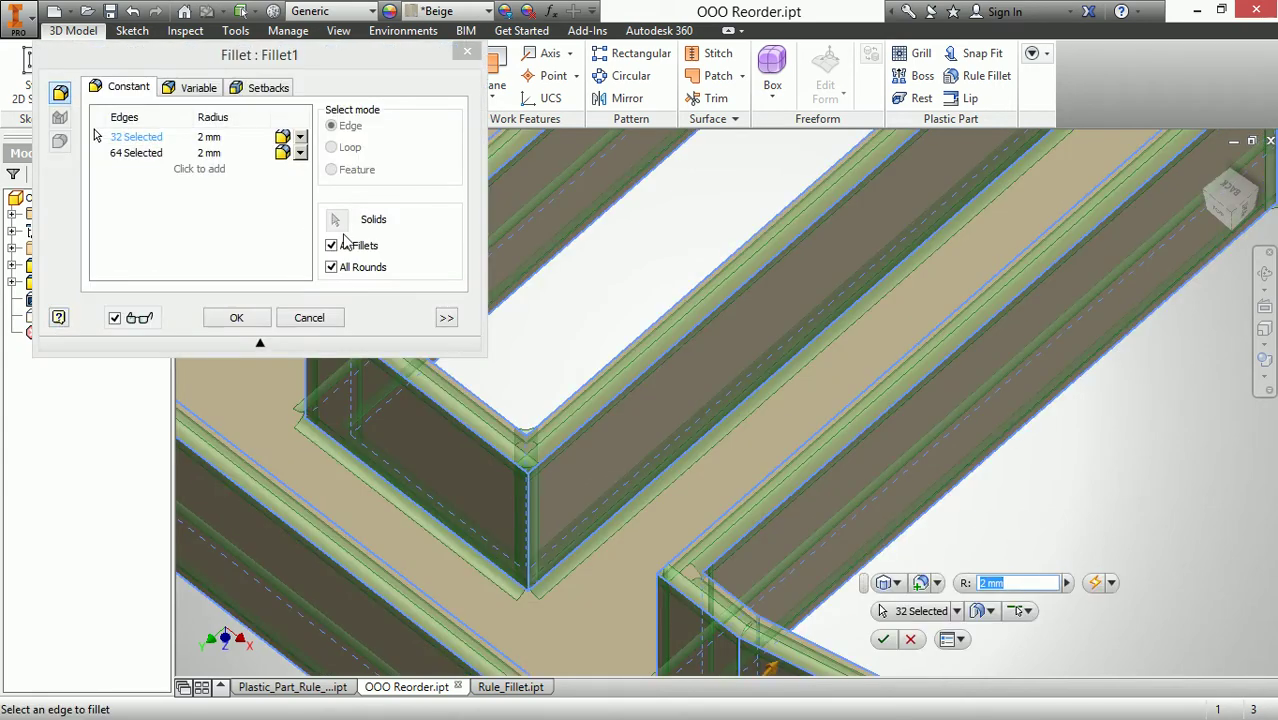
click(310, 318)
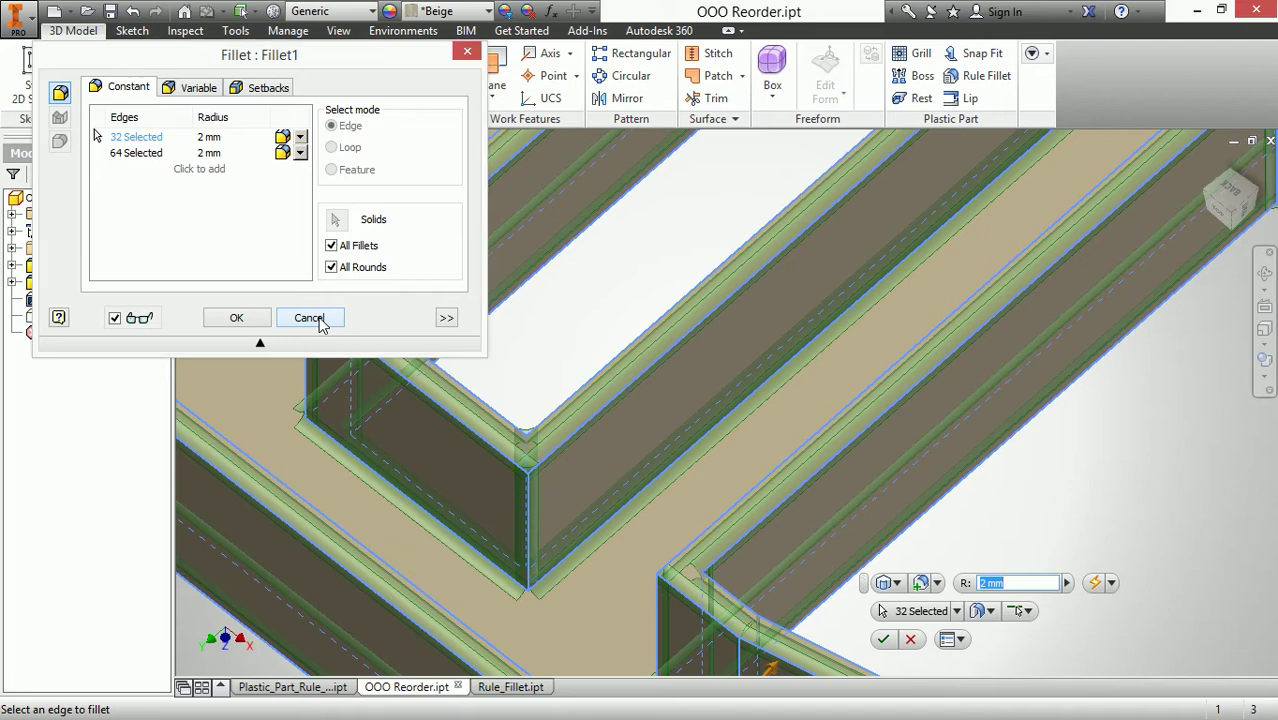
click(76, 285)
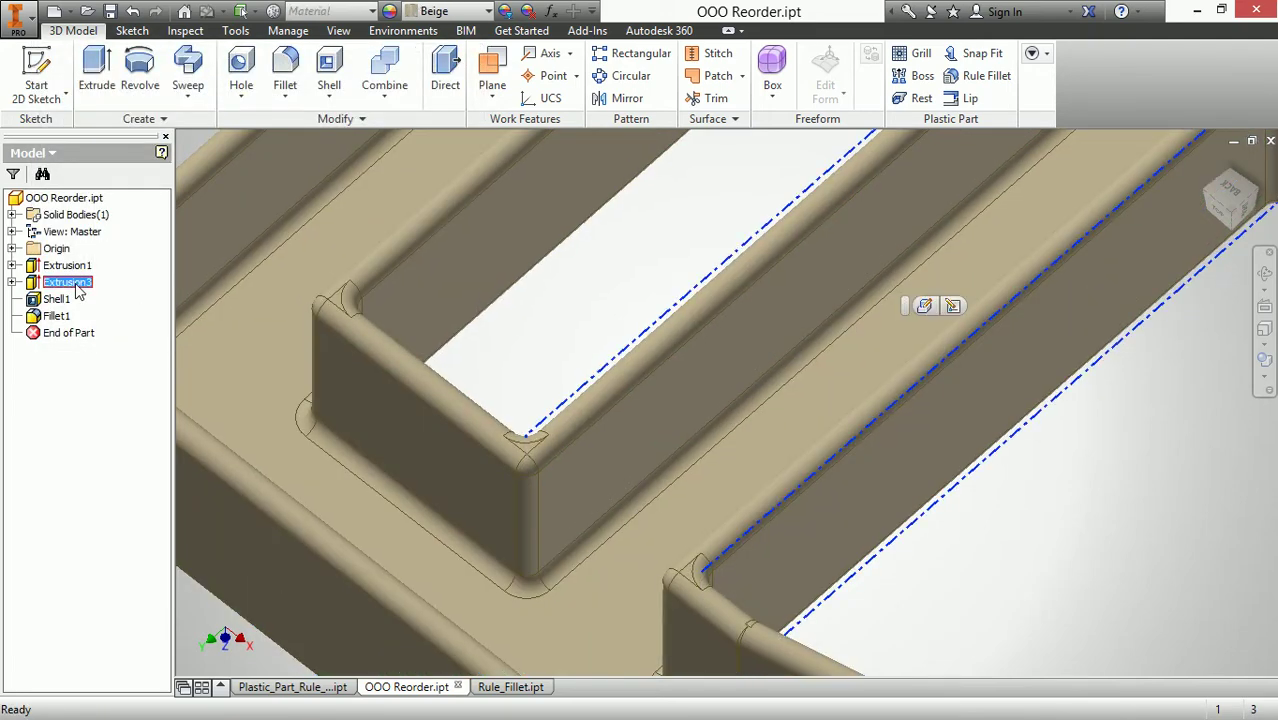
Step: Examine the highlighted Extrusion3 edges across the frame's openings and clear the selection
shift+middle_drag(505, 355, 545, 400)
scroll(531, 312, up, 2)
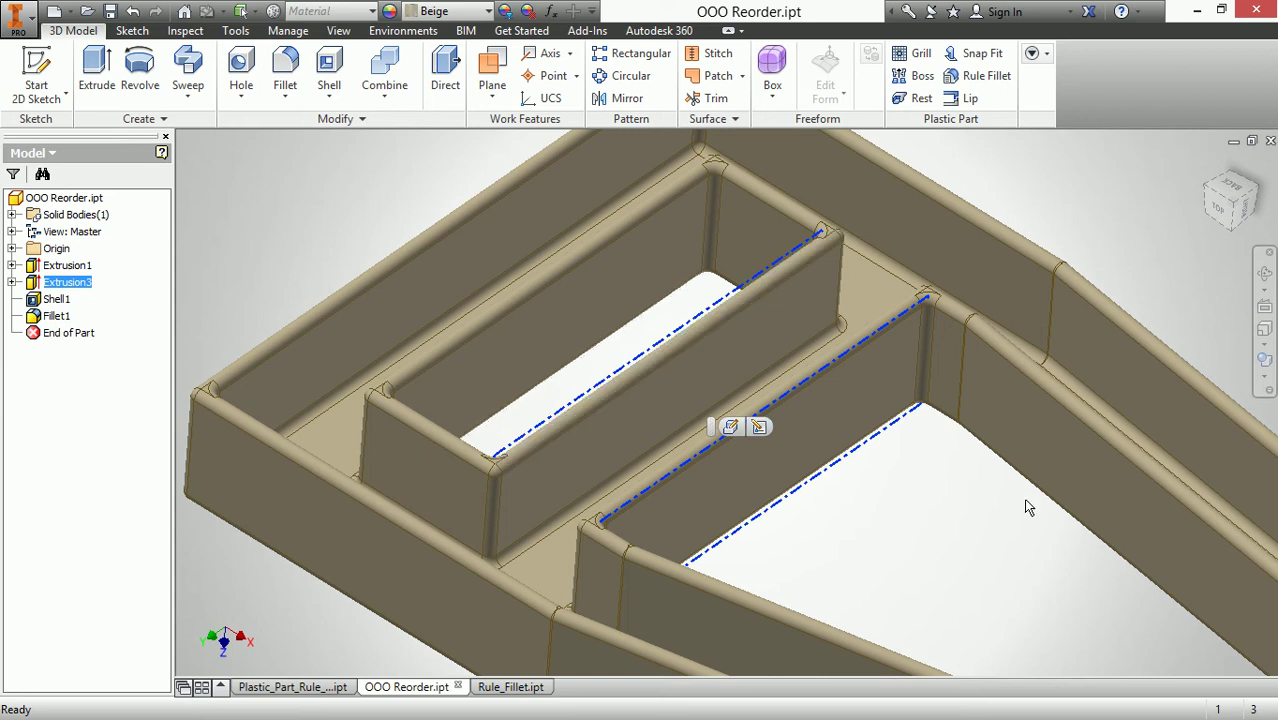
click(921, 508)
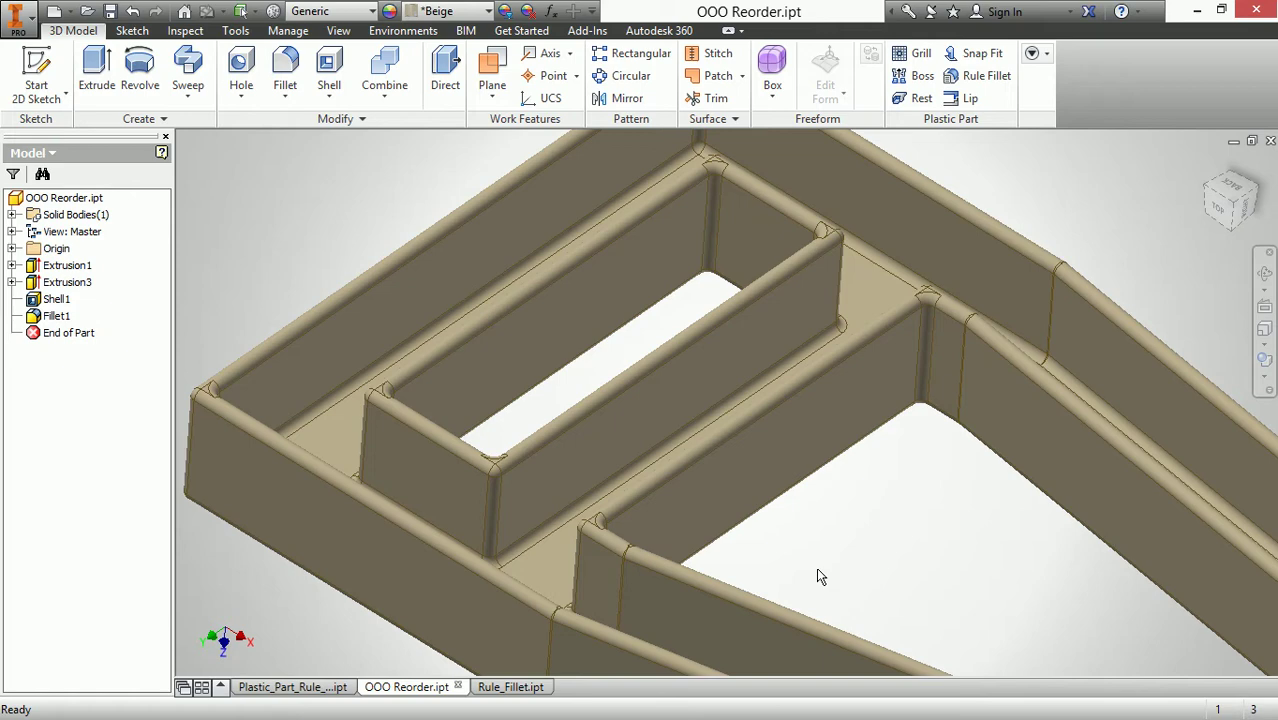
Step: Switch to the Rule_Fillet.ipt part and start a rule fillet with the pocket floor as its source face
click(510, 687)
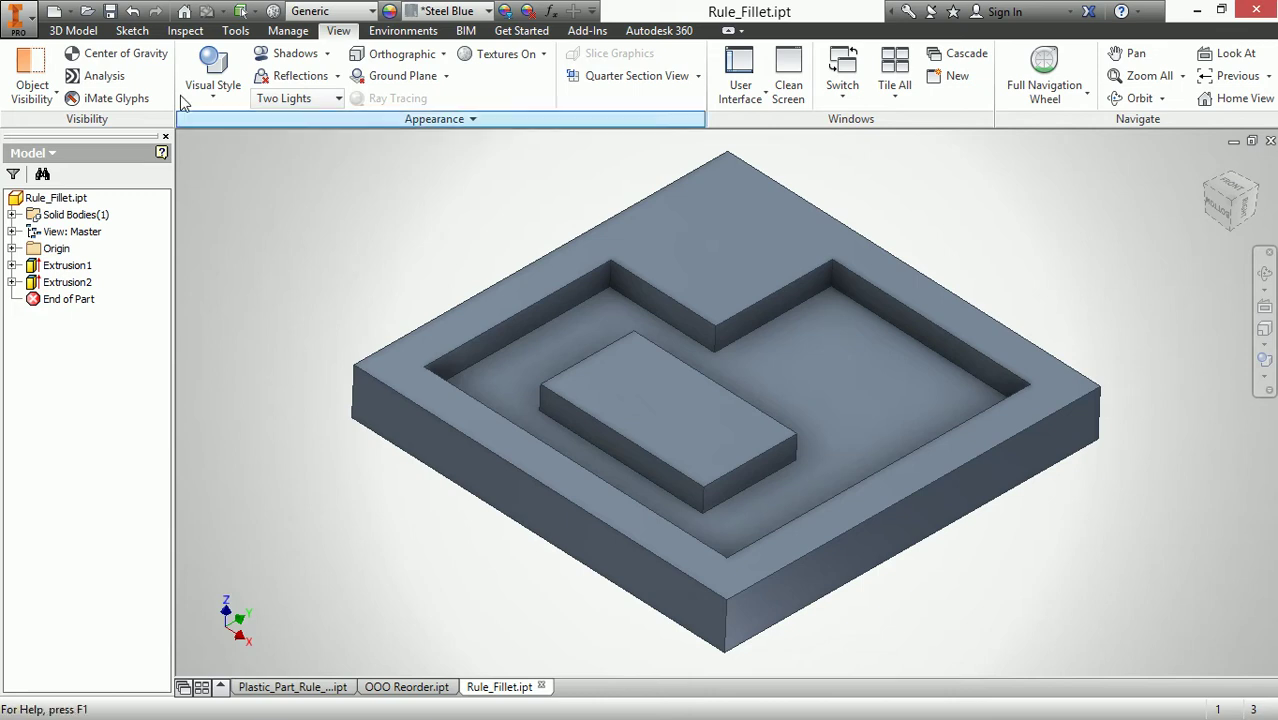
click(73, 30)
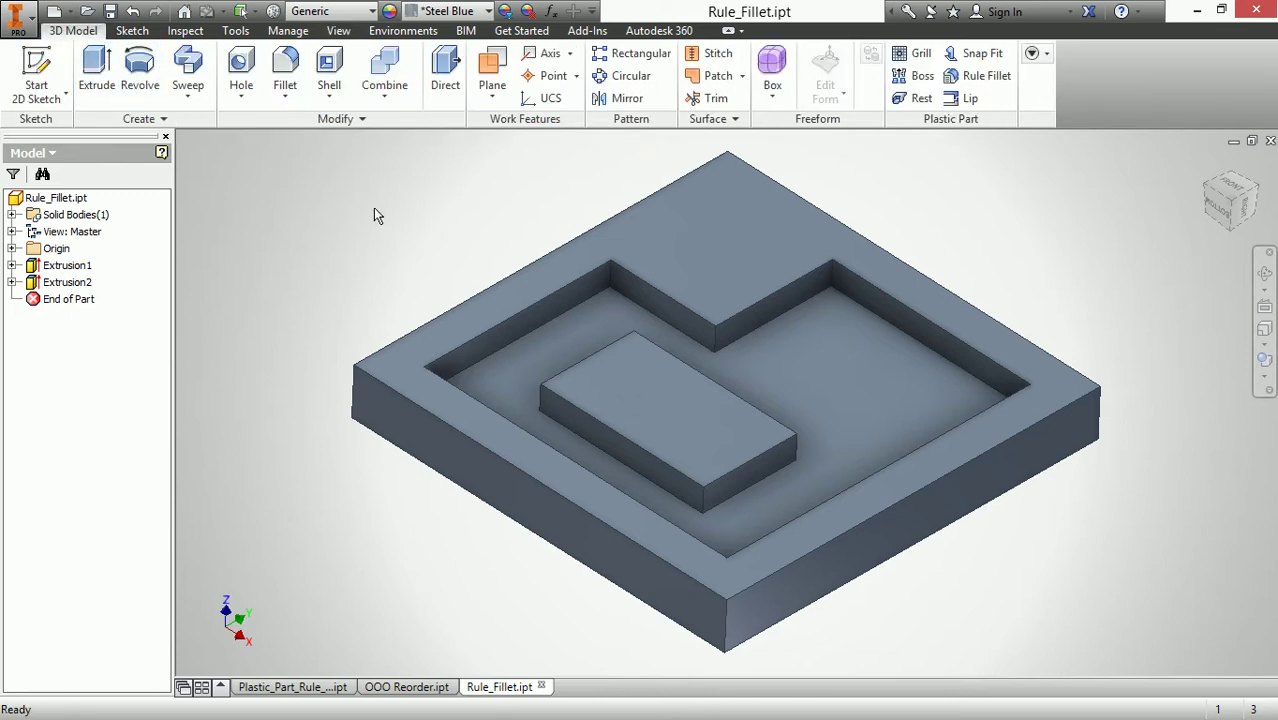
click(975, 80)
drag(232, 92, 143, 85)
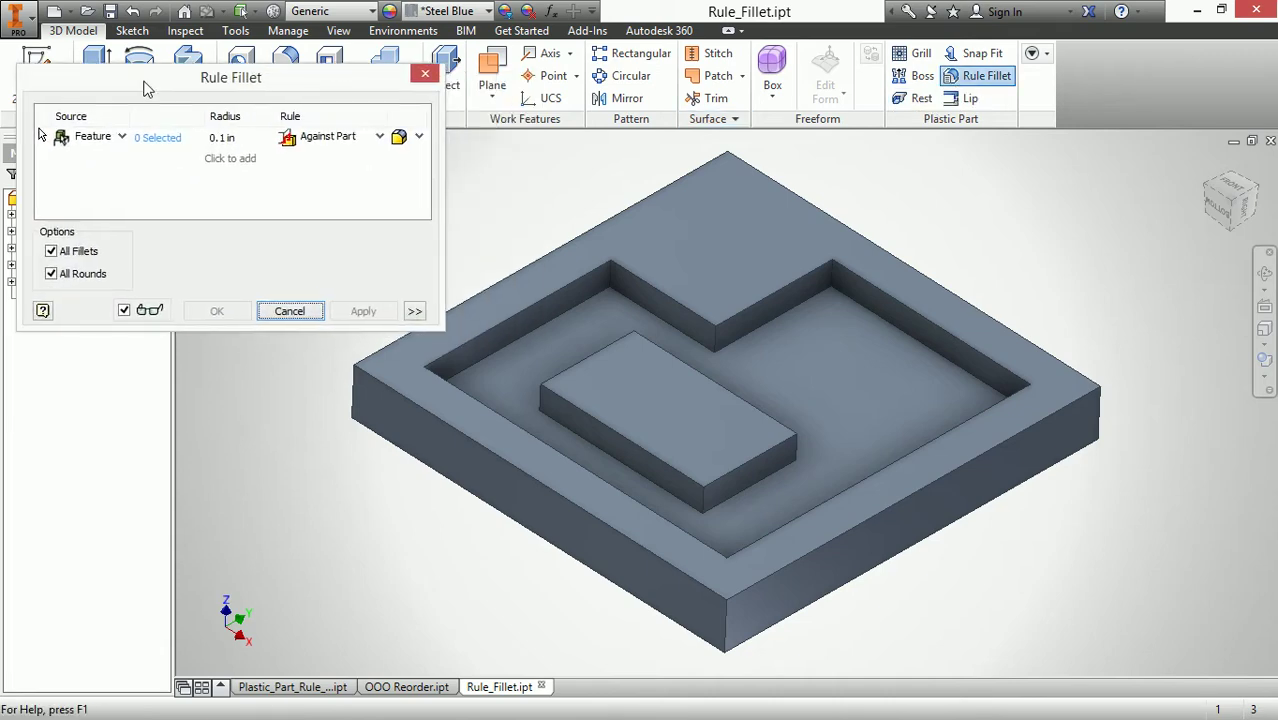
click(123, 138)
click(105, 172)
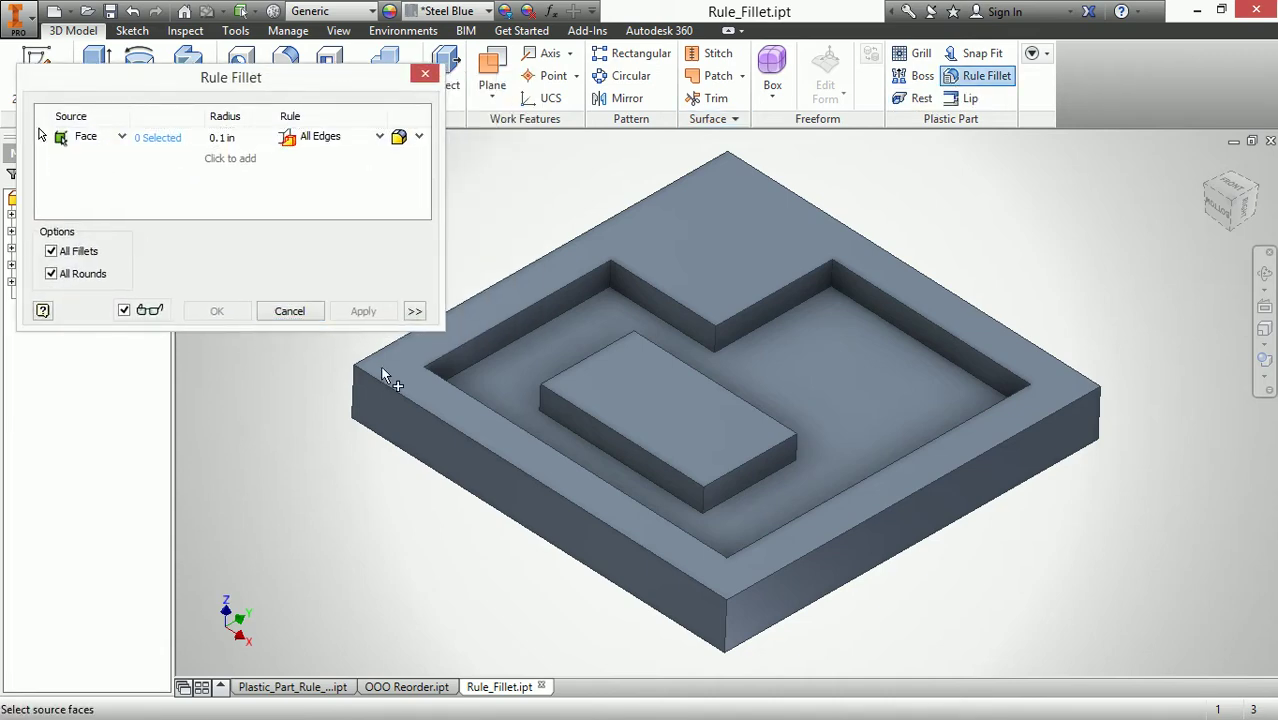
click(551, 362)
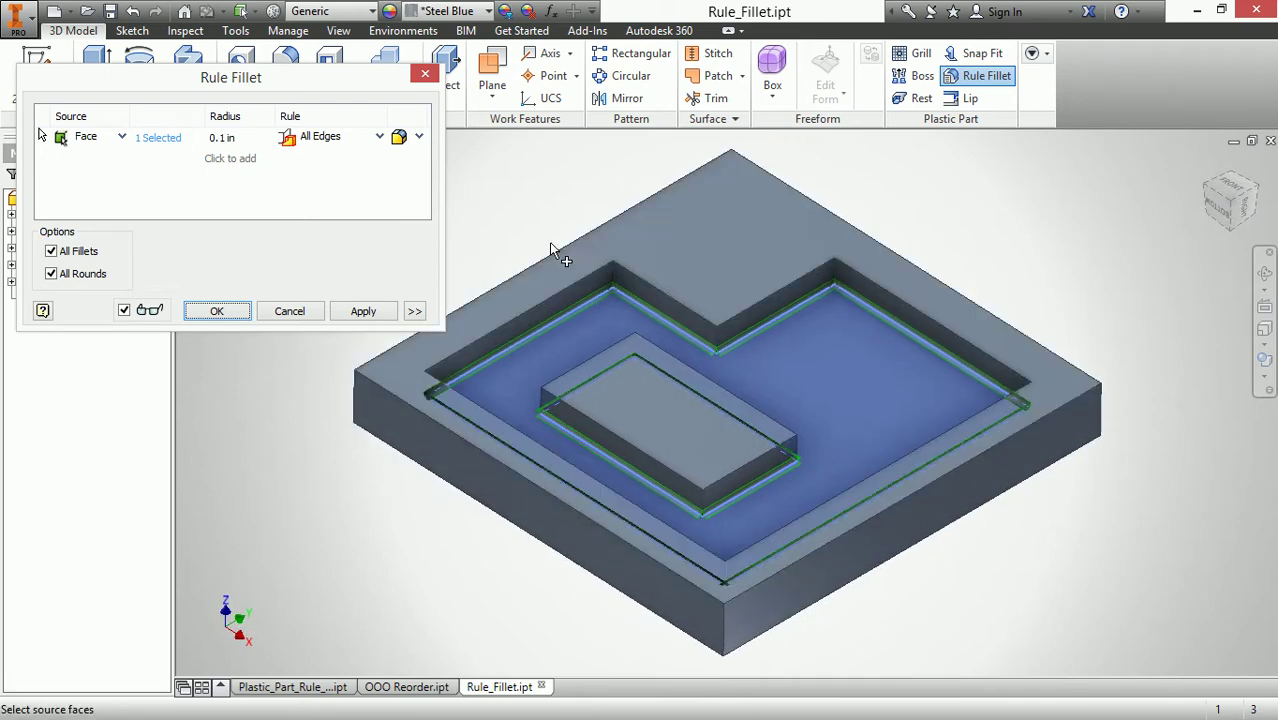
Step: Set the rule to Incident Edges, using the pocket floor as the direction reference
middle_drag(551, 243, 605, 255)
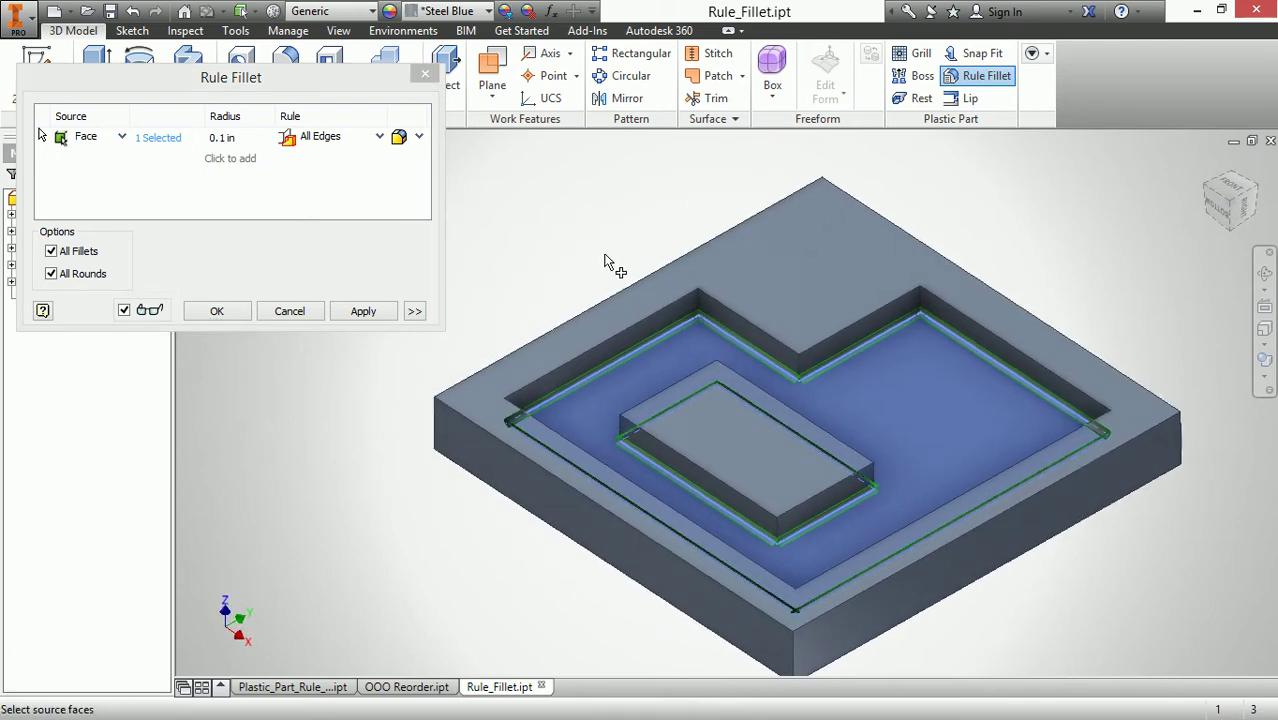
click(380, 138)
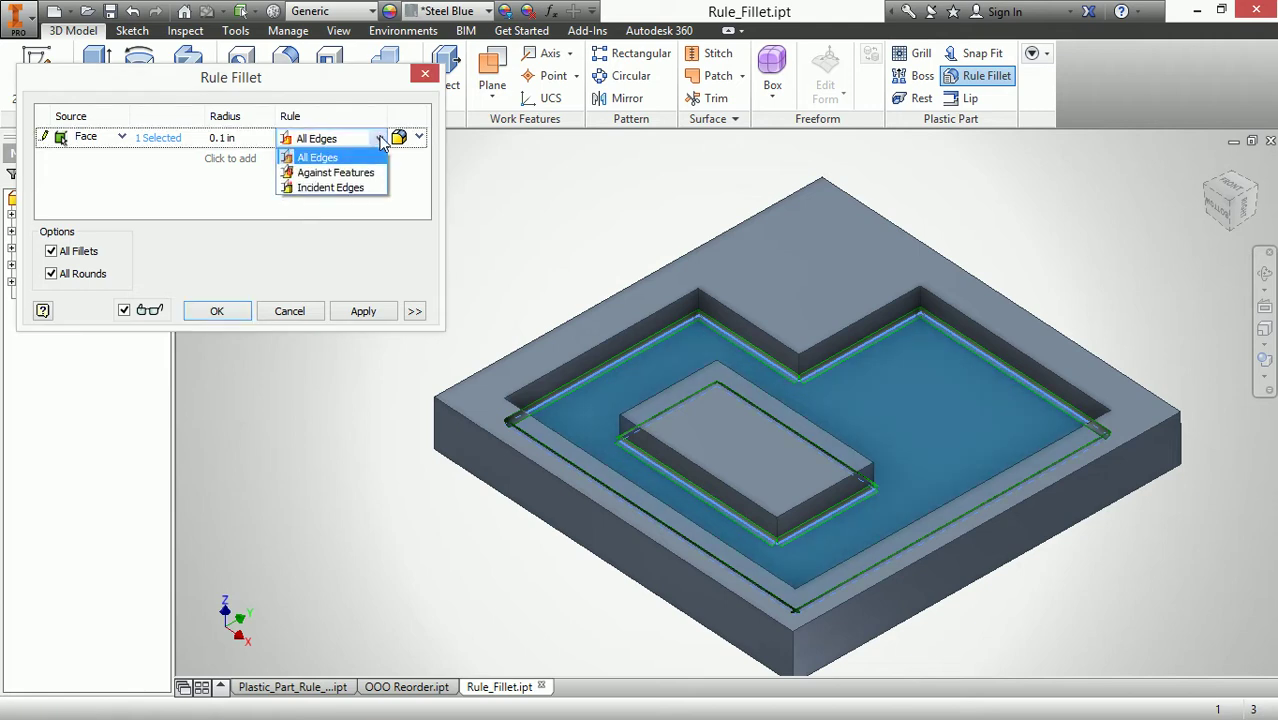
click(367, 188)
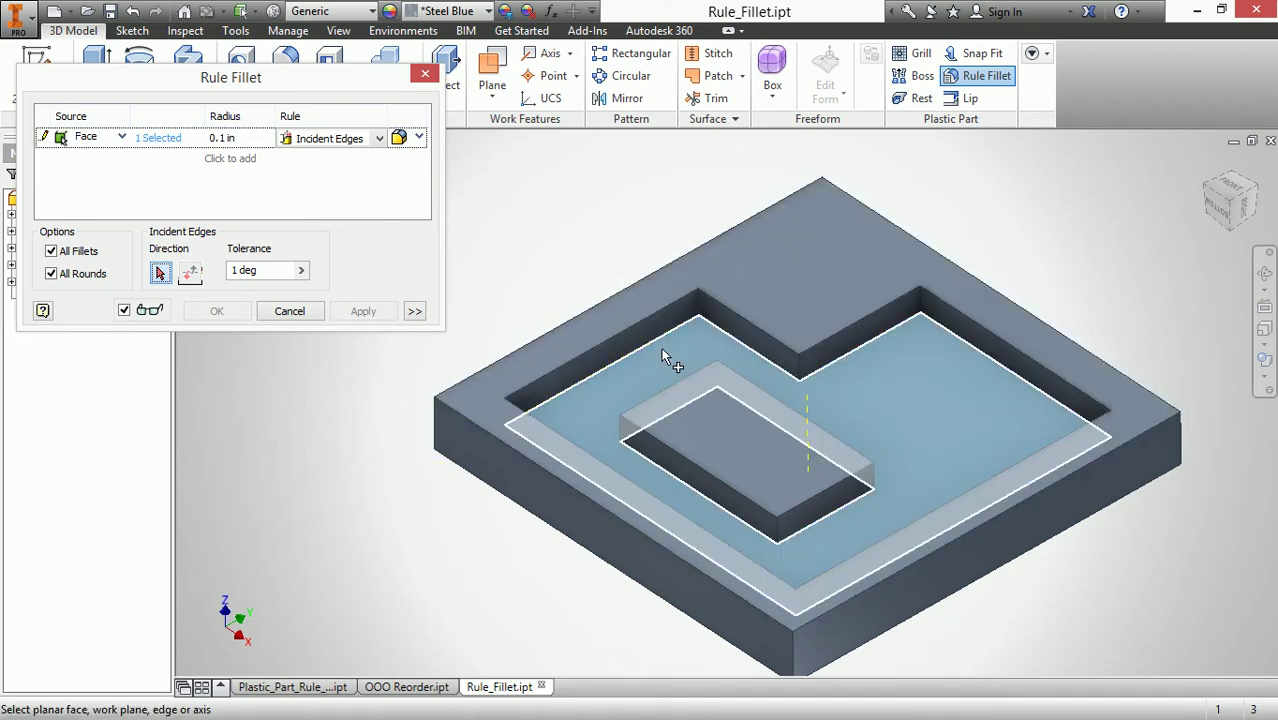
click(662, 352)
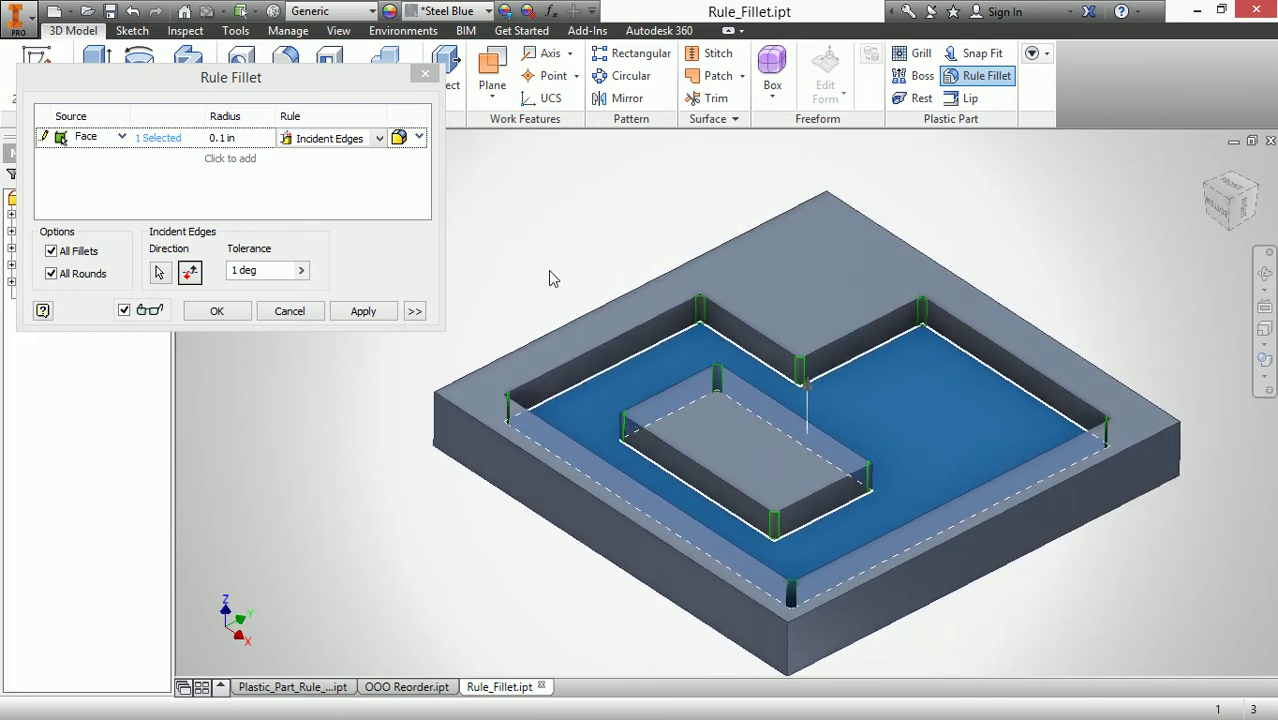
click(190, 274)
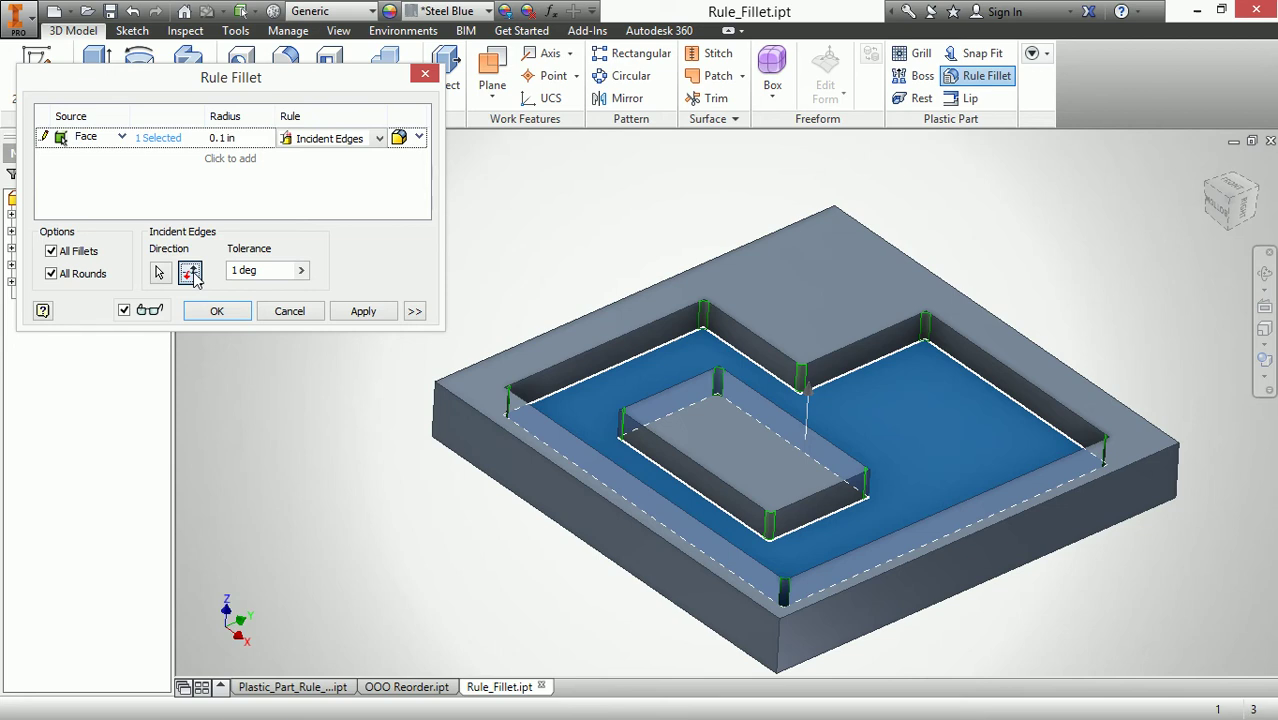
Step: Try the All Fillets option off and on, and exclude rounds so that the Incident Edges rule covers fillets only
click(52, 253)
click(51, 251)
click(51, 273)
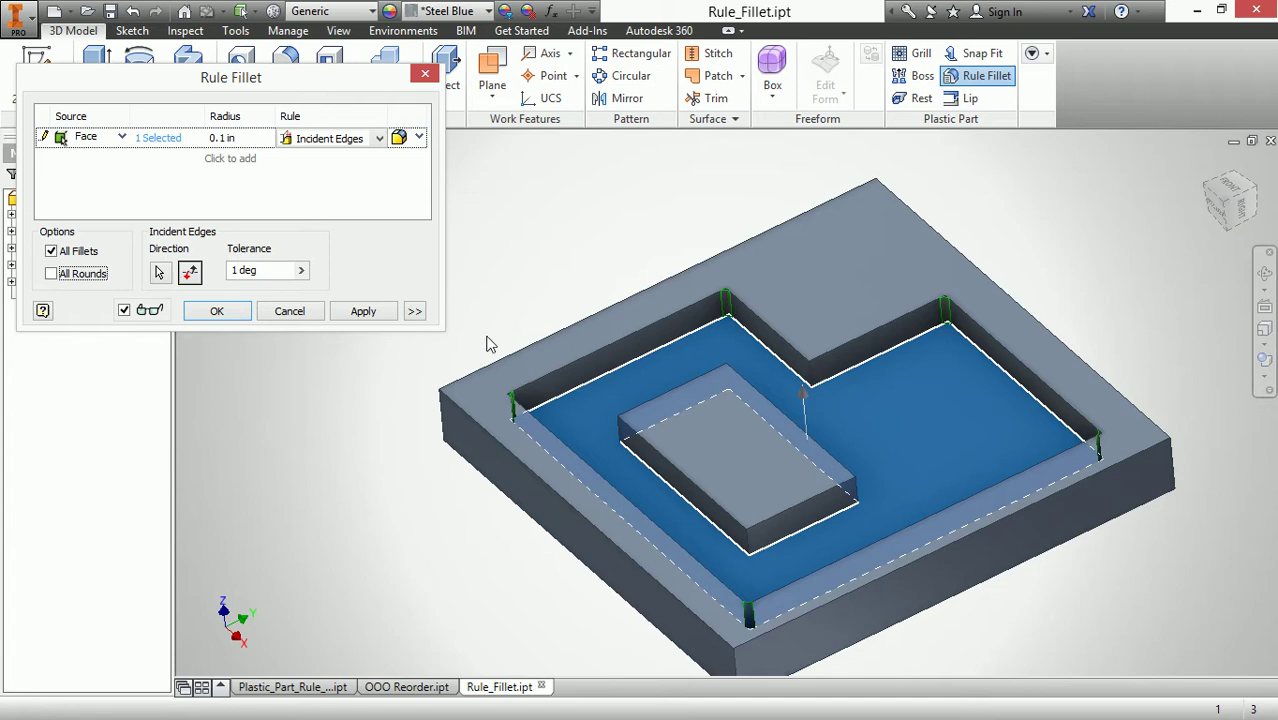
Step: Add a second rule that fillets all edges of the pocket floor face
click(245, 160)
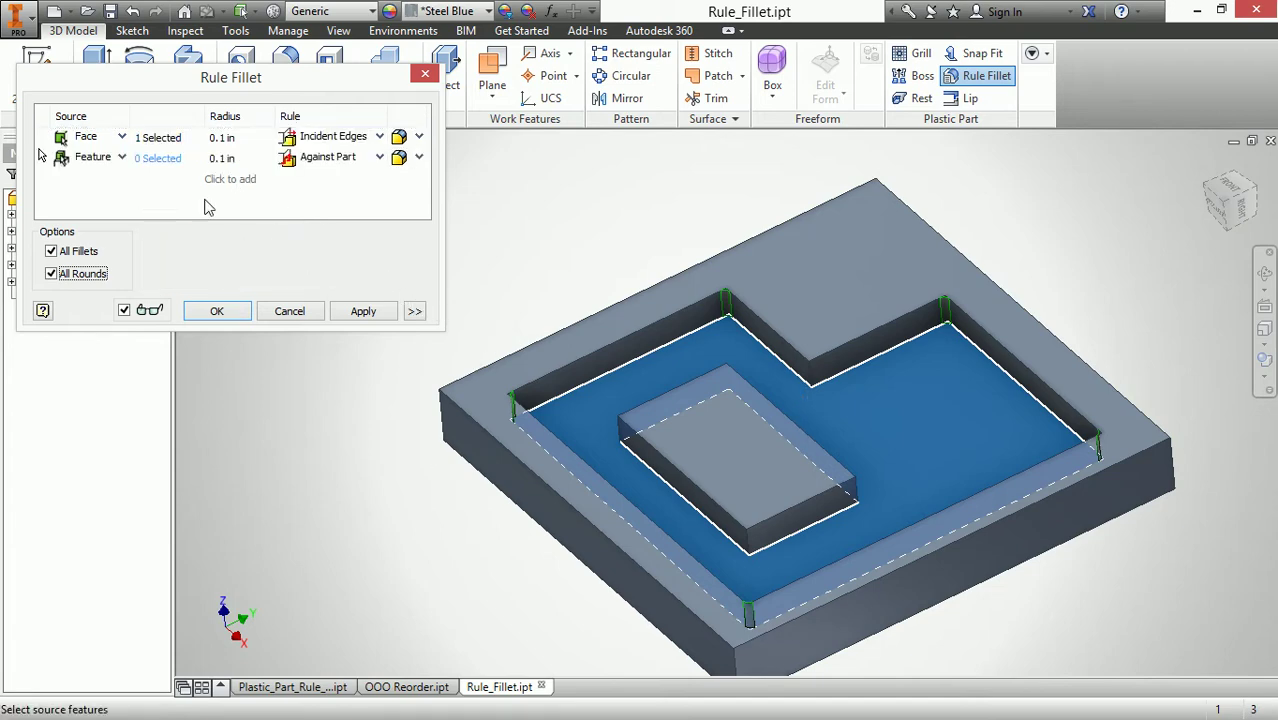
click(98, 157)
click(92, 180)
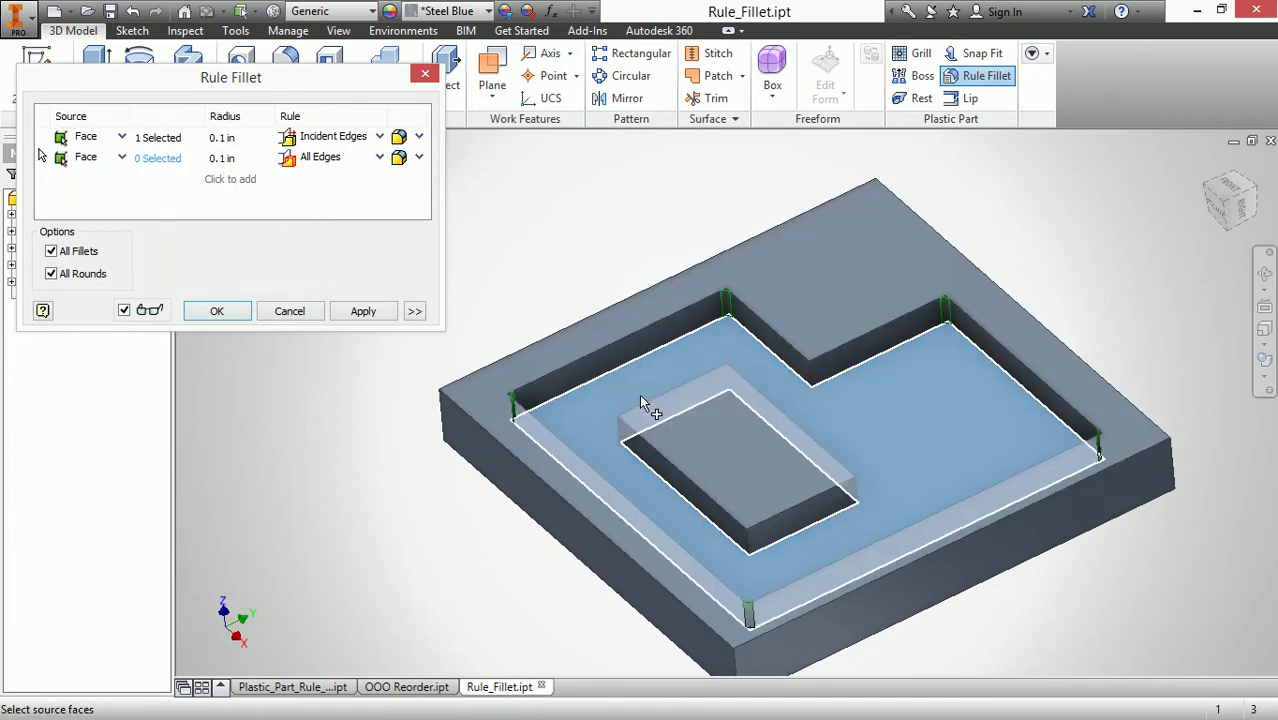
click(640, 398)
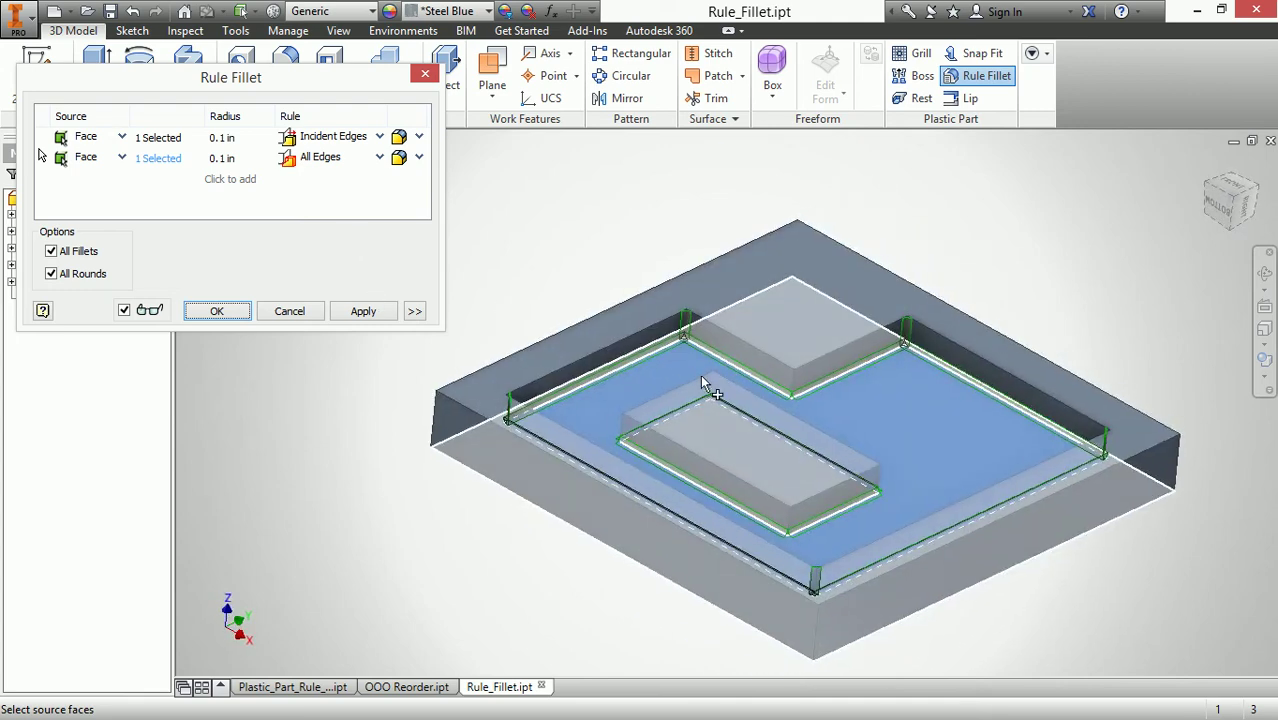
Step: Set the radius of both rules to .125 in and create the rule fillet
click(225, 137)
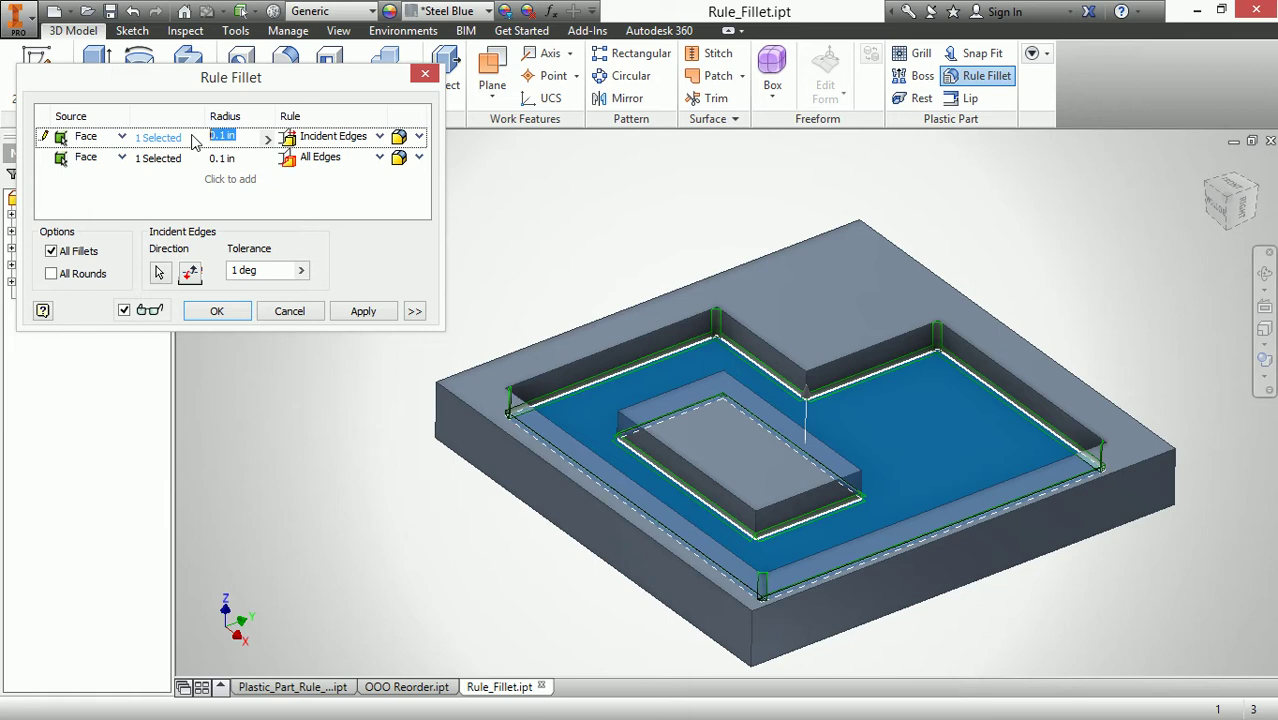
text(.125)
click(225, 157)
text(.125)
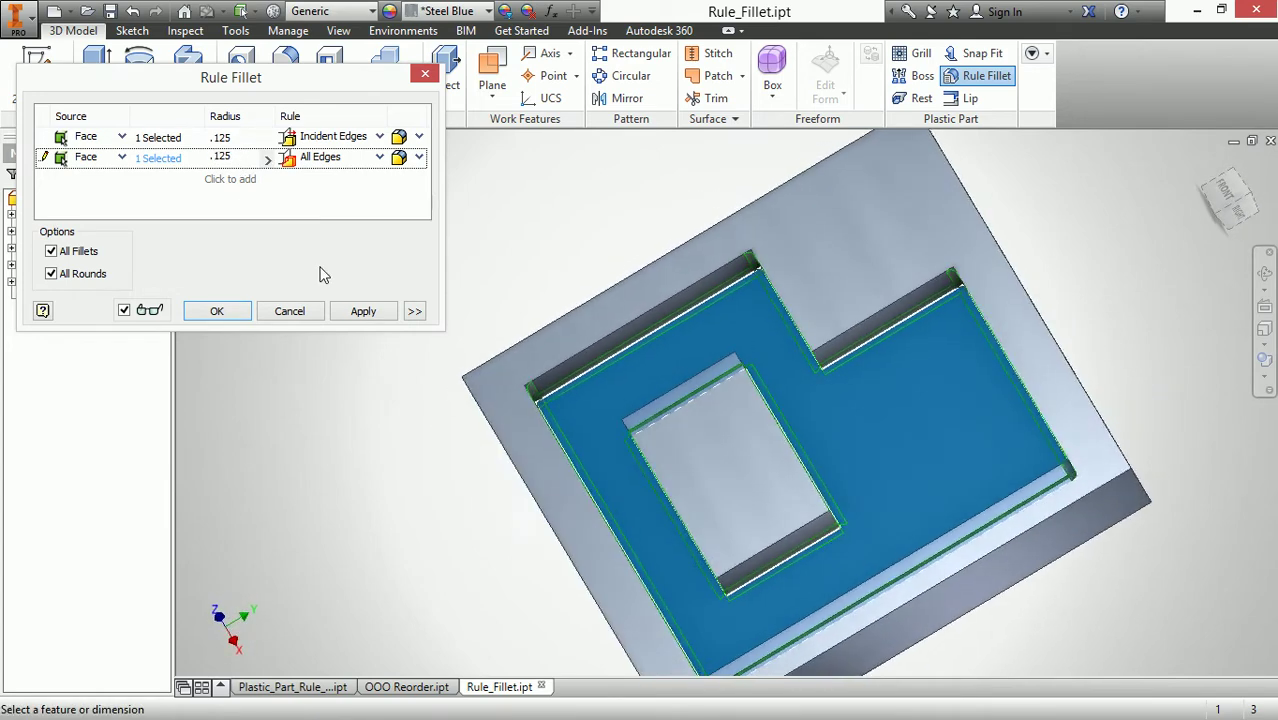
click(220, 312)
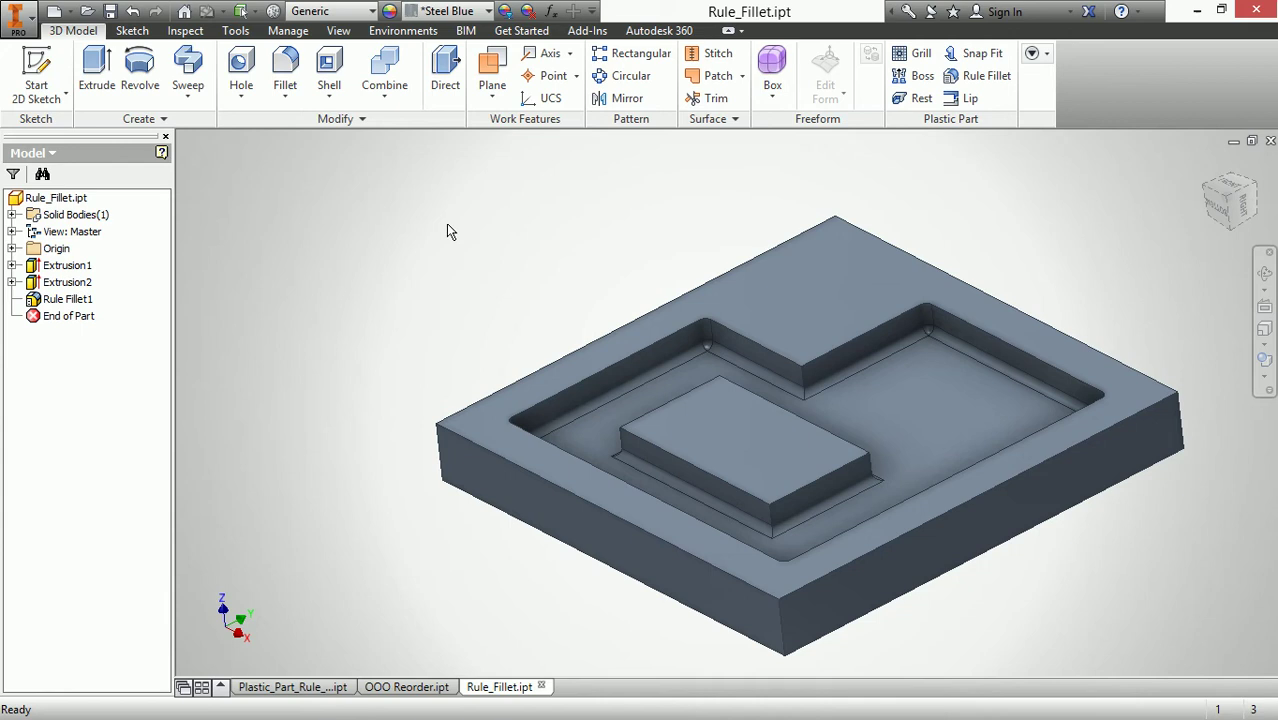
Step: Edit Extrusion2 to add the two rectangular regions inside the island to its cut profile, leaving an I-shaped island
double_click(70, 284)
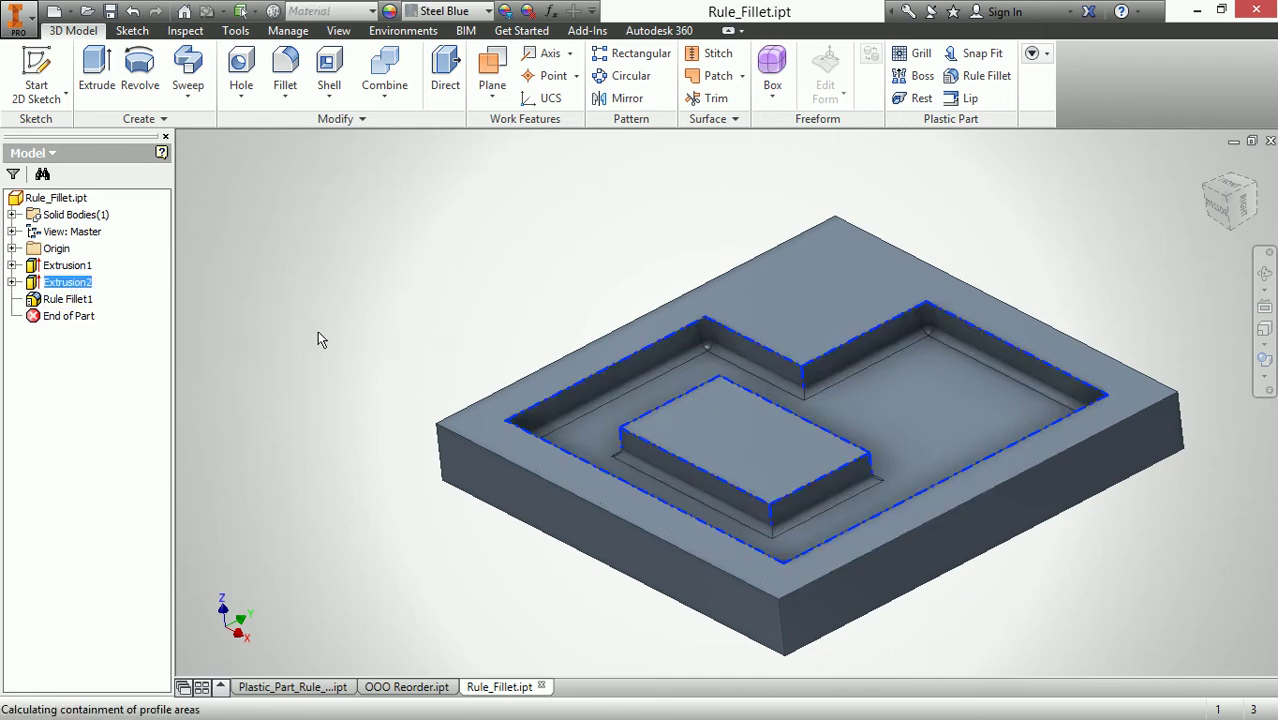
click(418, 364)
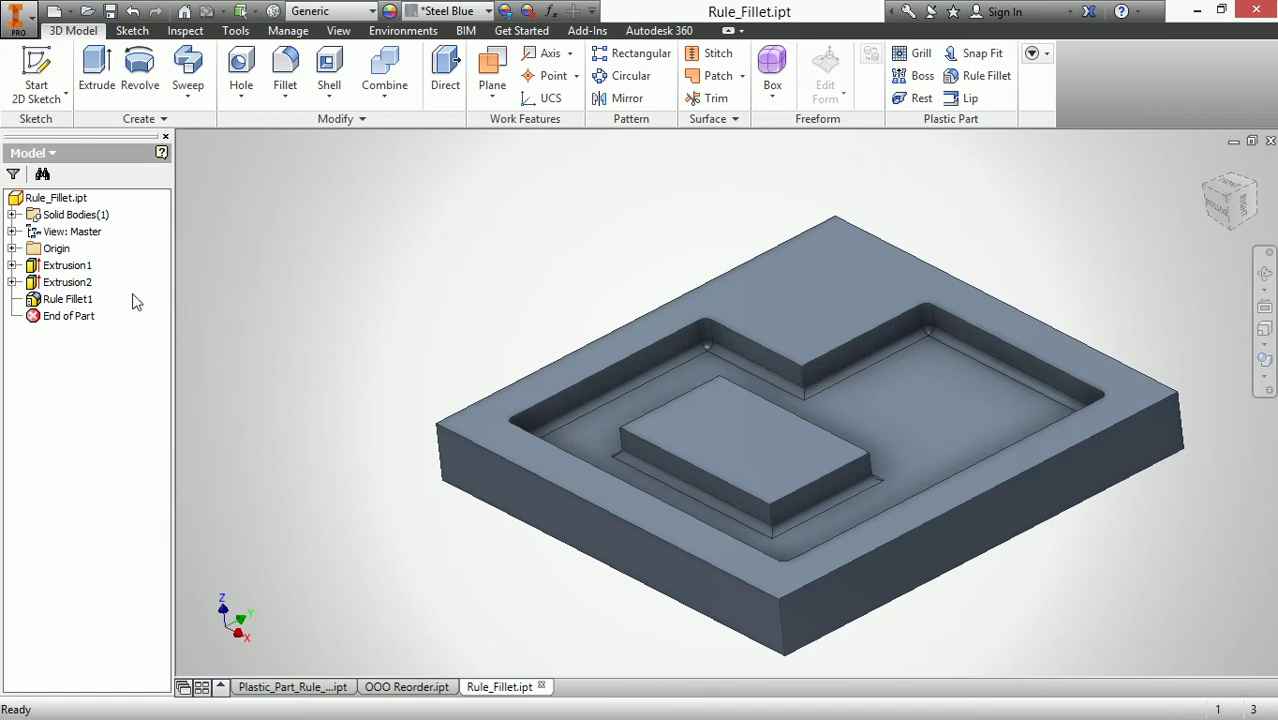
double_click(67, 284)
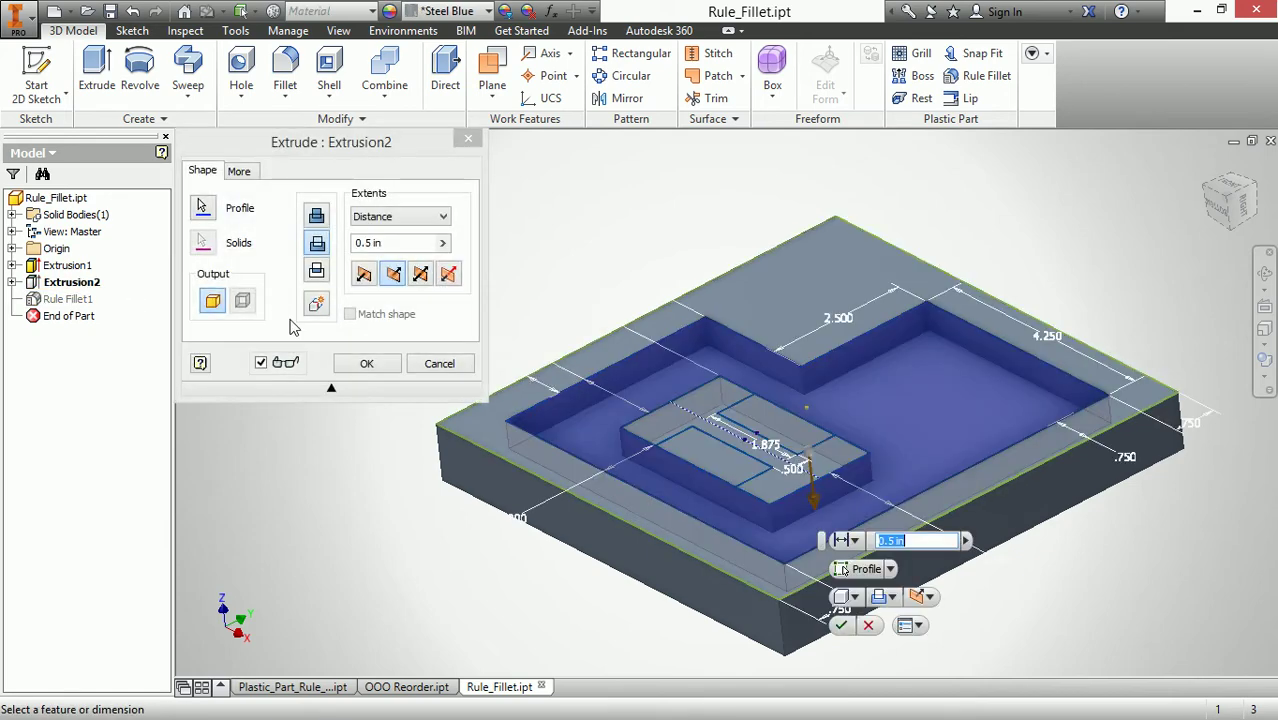
click(203, 208)
click(754, 413)
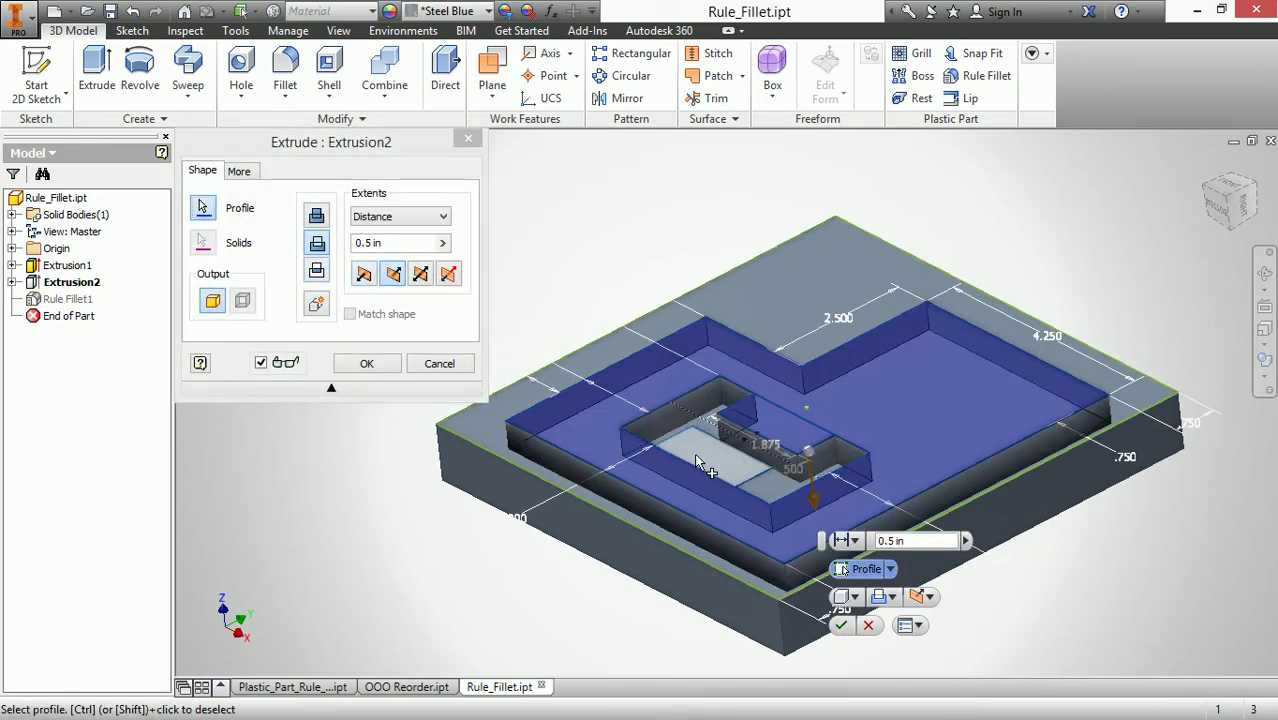
click(695, 456)
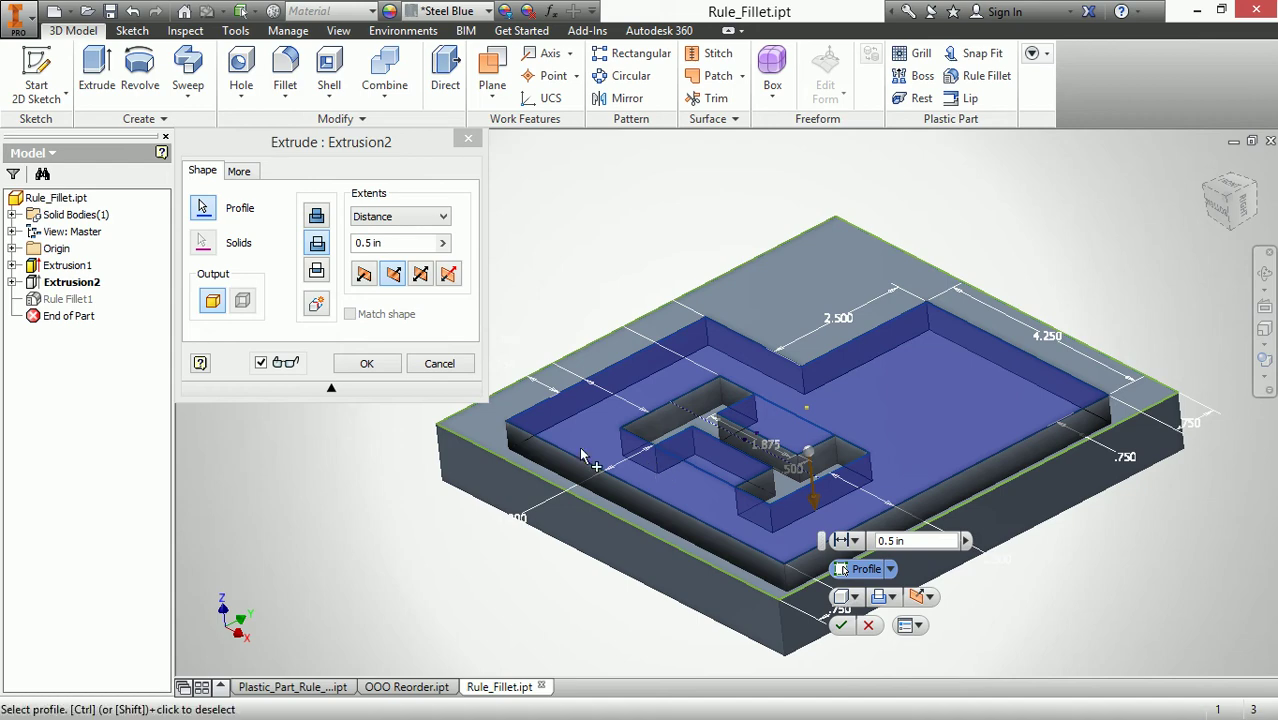
click(367, 366)
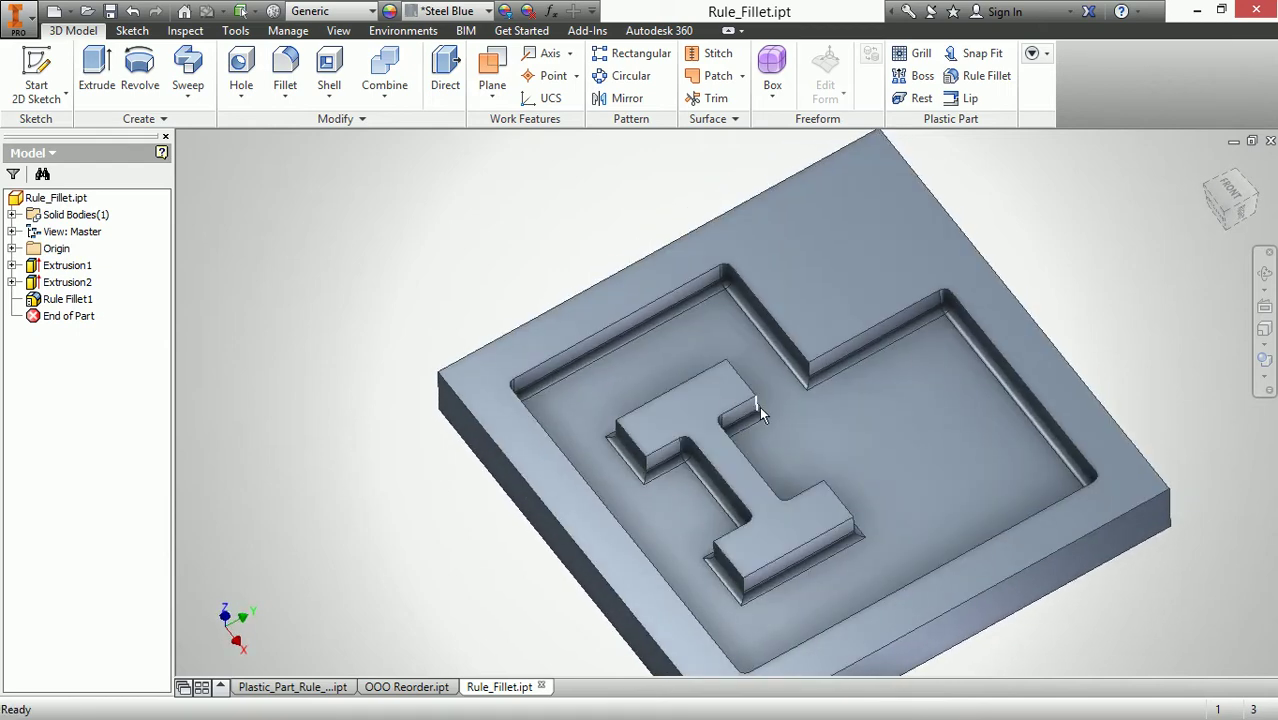
Step: Edit Rule Fillet1 to exclude the vertical edges at the pocket's two outer corners on the side away from the island
shift+middle_drag(713, 551, 629, 487)
key(F6)
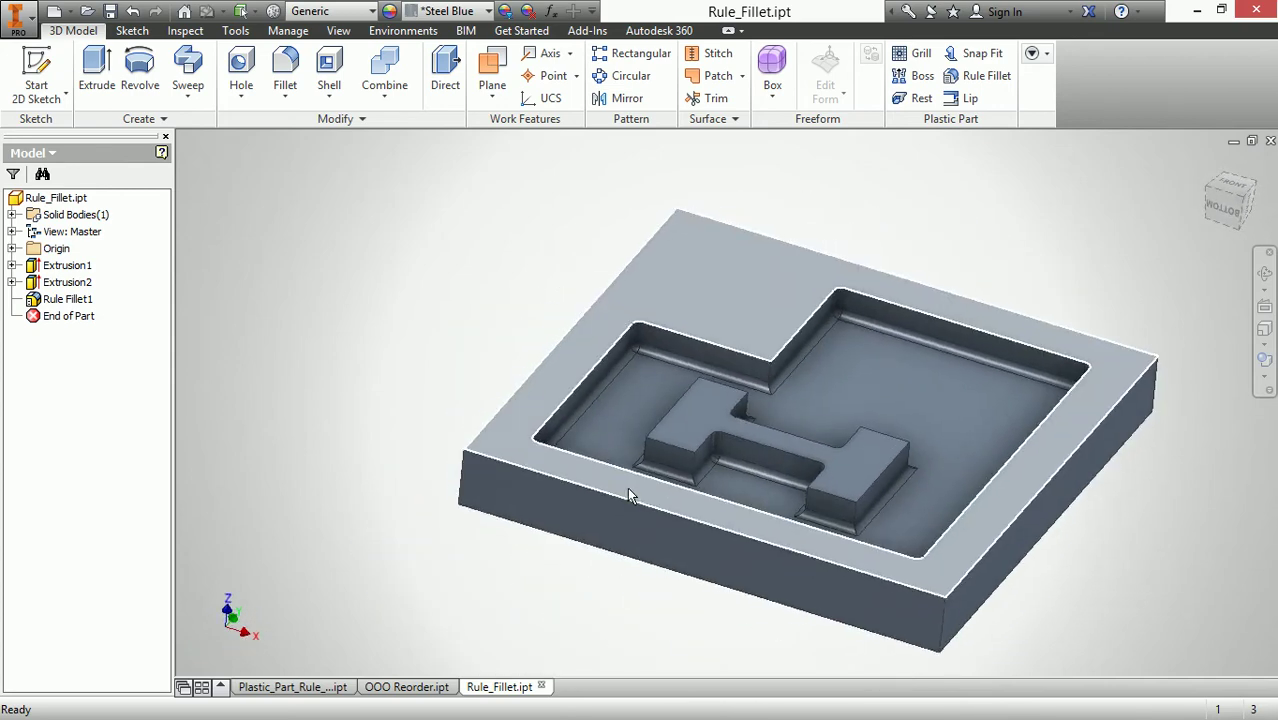
shift+middle_drag(476, 407, 385, 357)
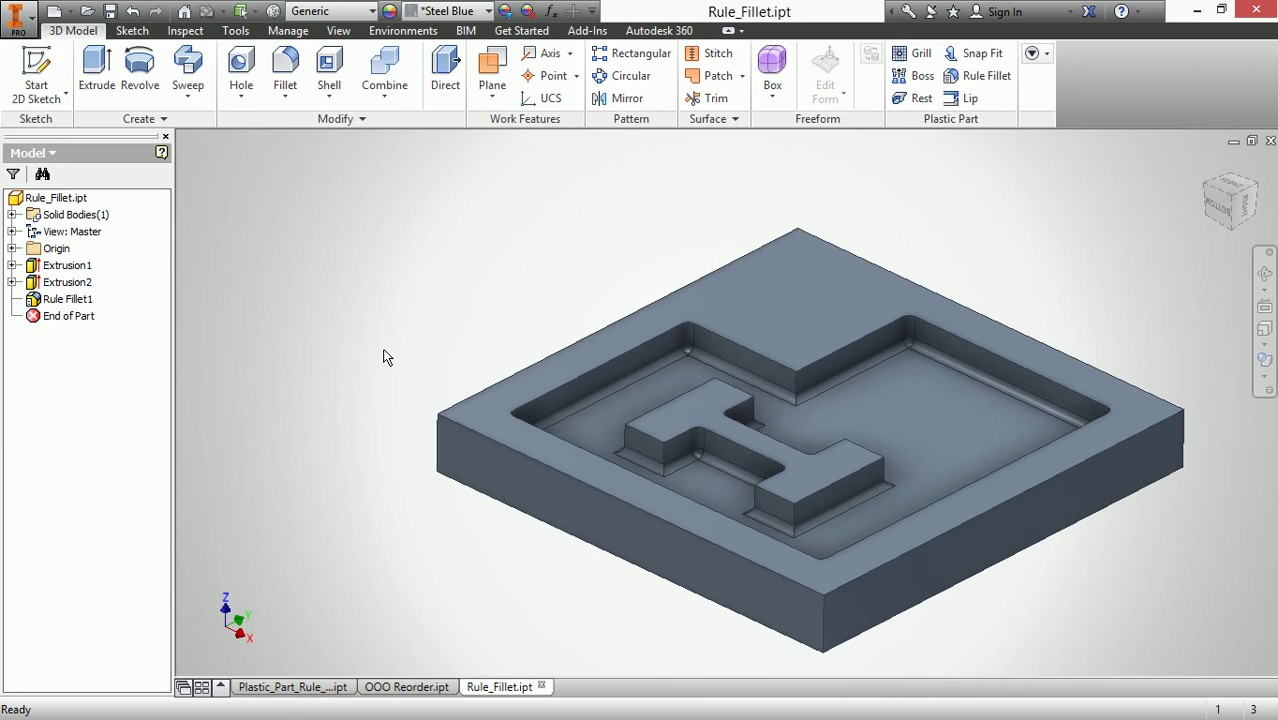
double_click(72, 299)
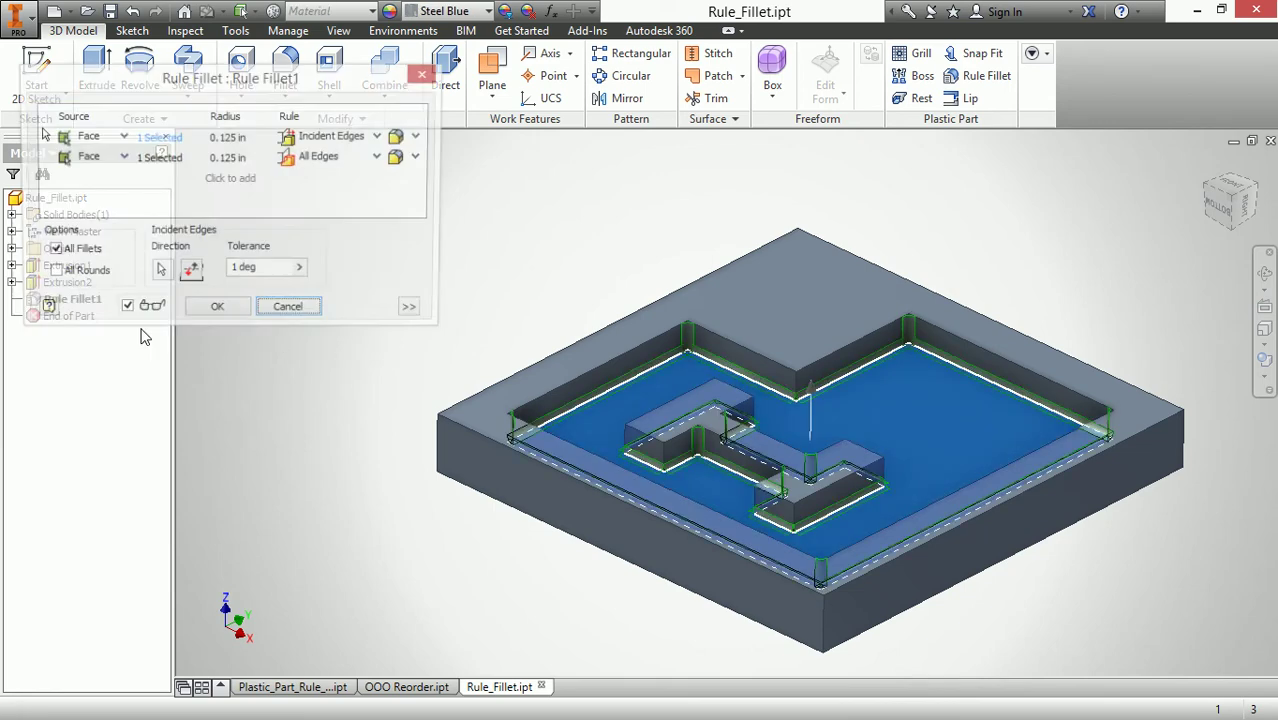
click(414, 312)
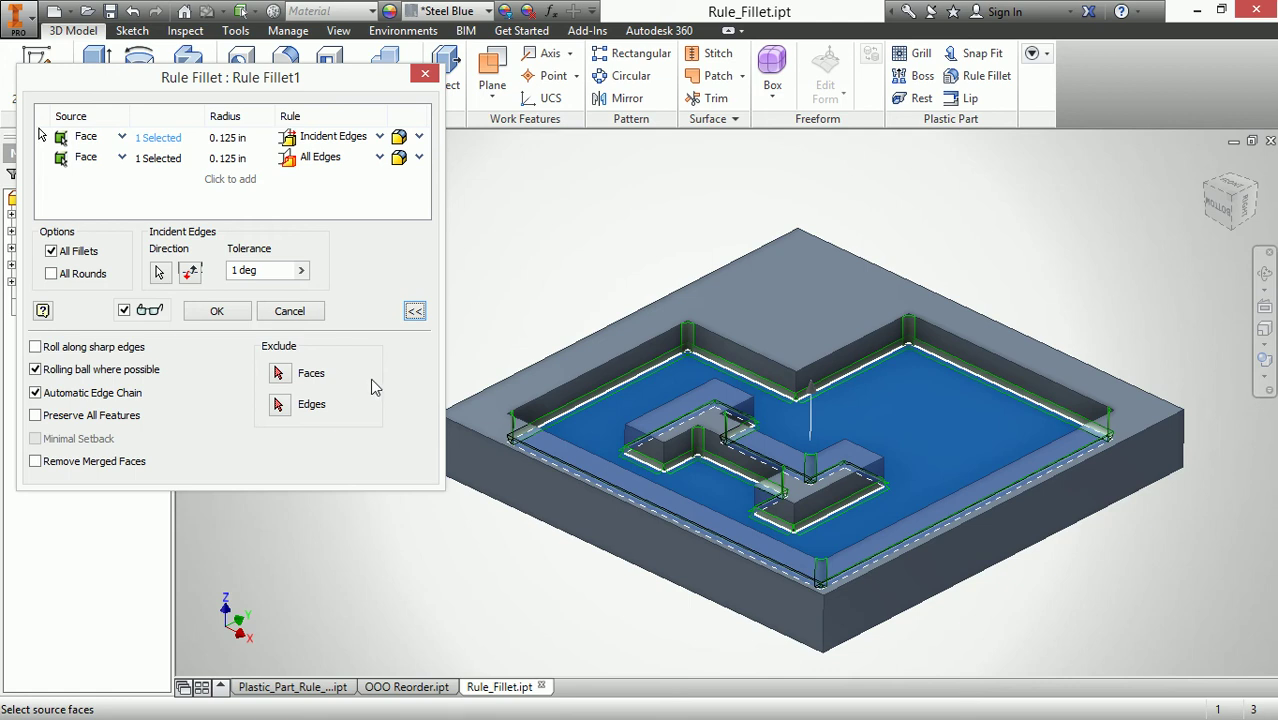
click(279, 404)
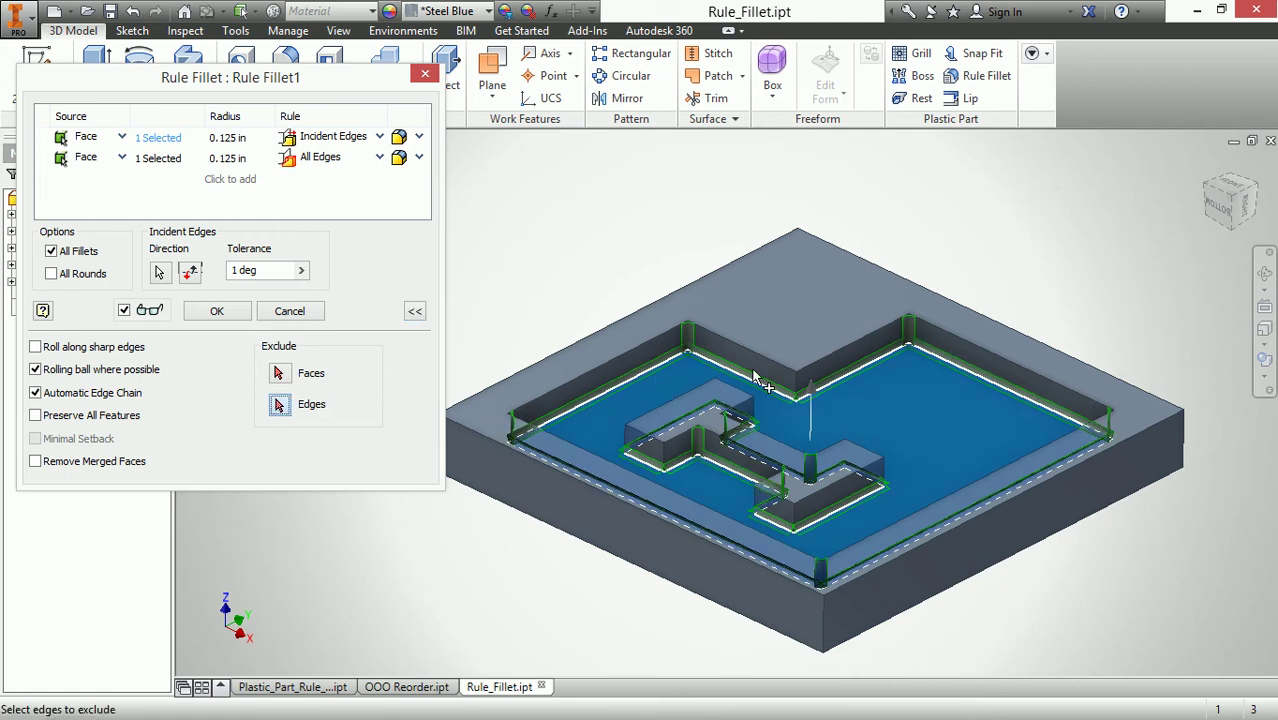
click(909, 338)
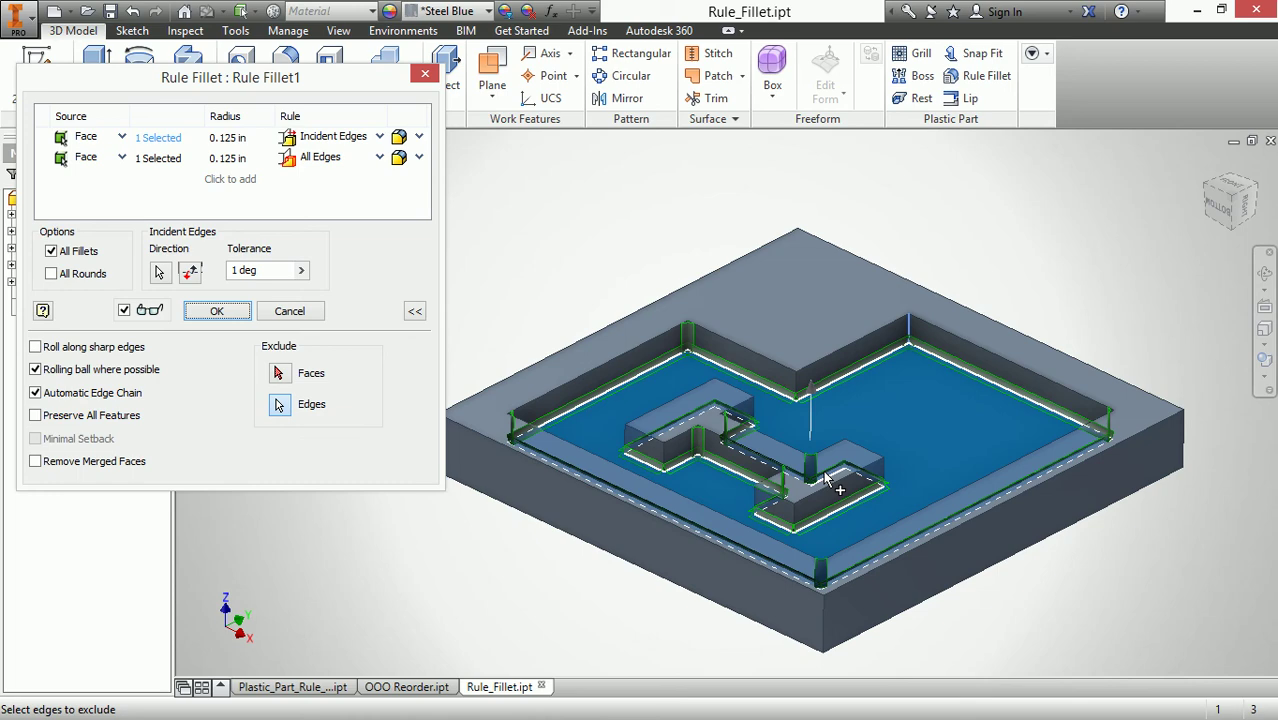
click(1110, 422)
click(216, 313)
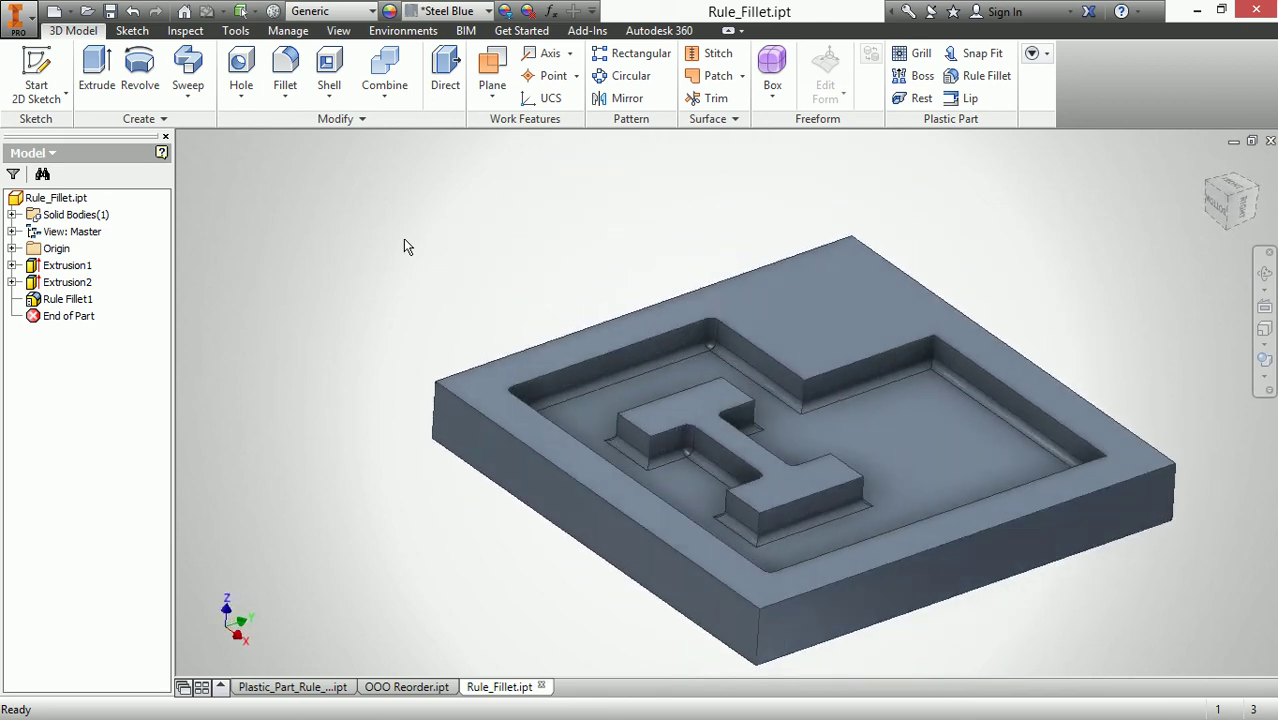
shift+middle_drag(405, 247, 288, 214)
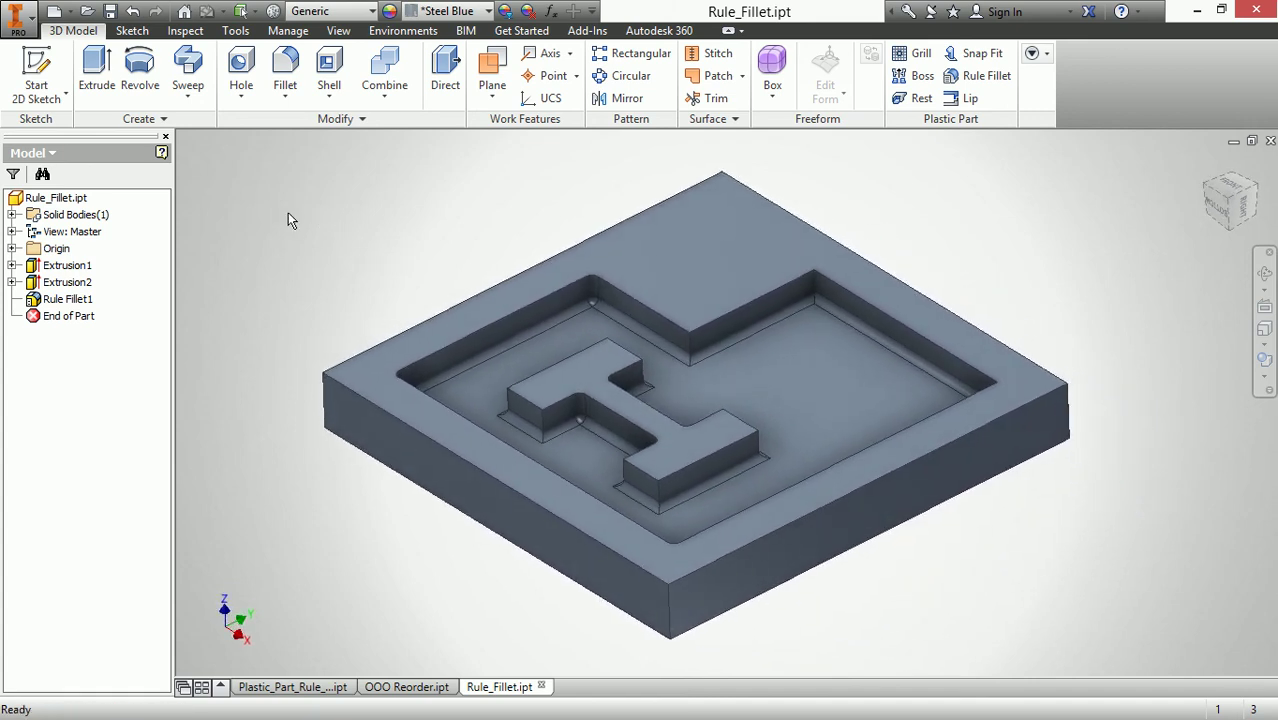